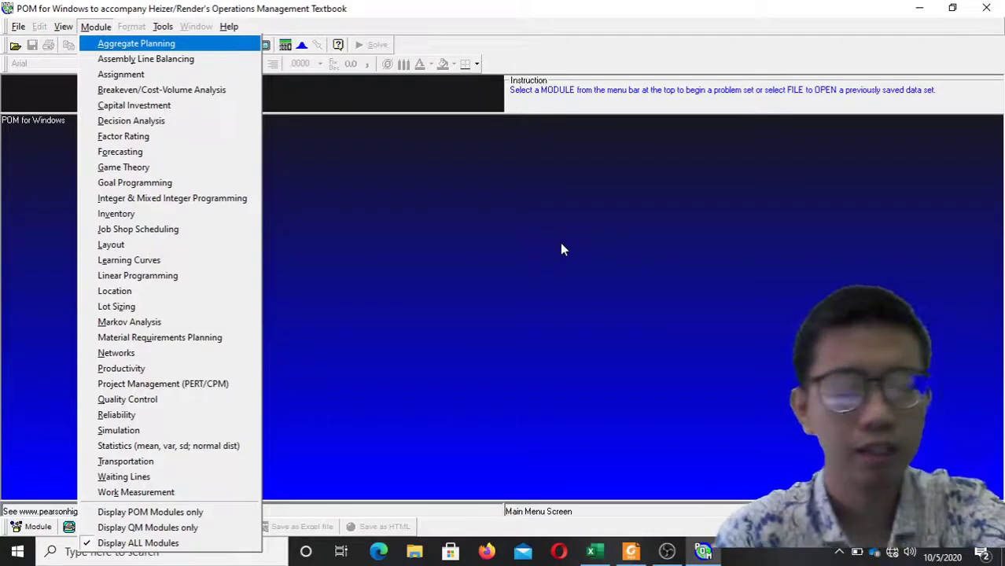
Open the Inventory module and start a new Economic Order Quantity (EOQ) Model data set.
{"action": "left_click", "coordinate": [299, 161]}
{"action": "left_click", "coordinate": [100, 30]}
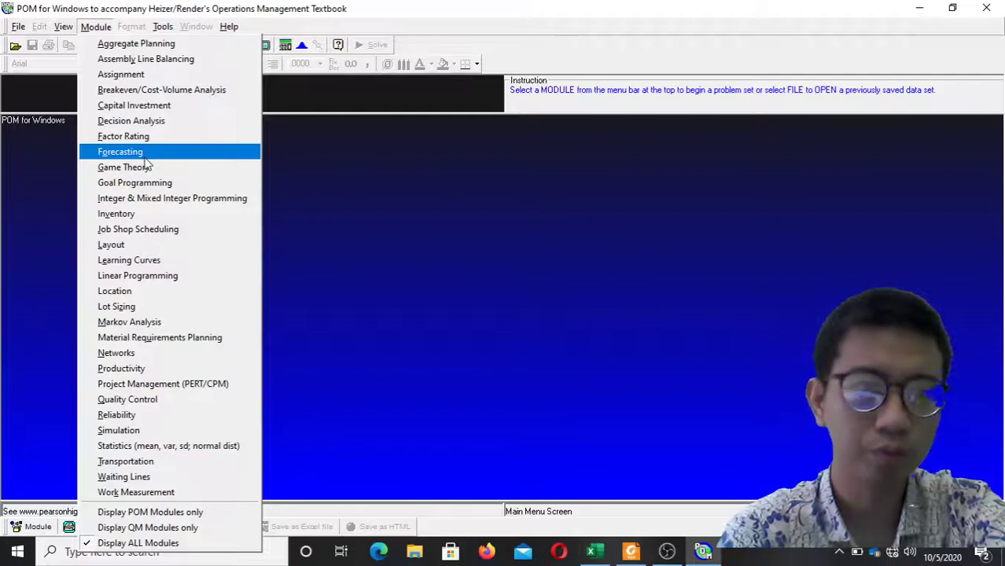
{"action": "left_click", "coordinate": [146, 219]}
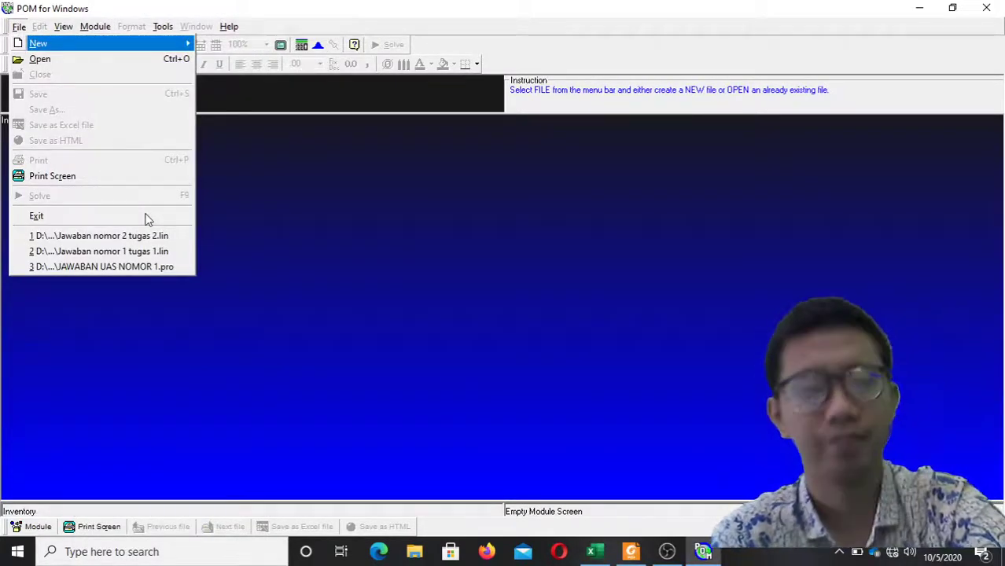
{"action": "mouse_move", "coordinate": [161, 43]}
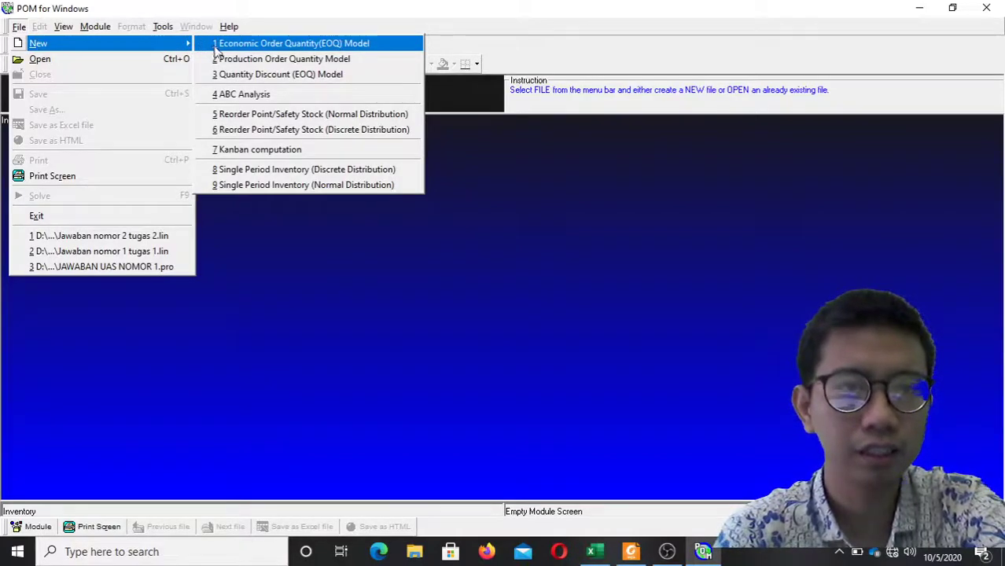
{"action": "left_click", "coordinate": [259, 94]}
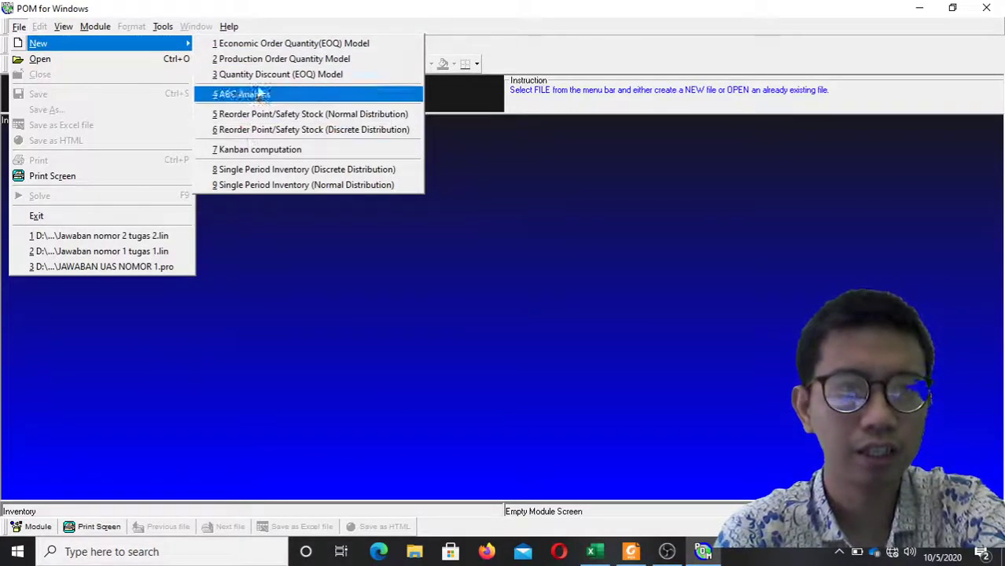
{"action": "left_click", "coordinate": [274, 47]}
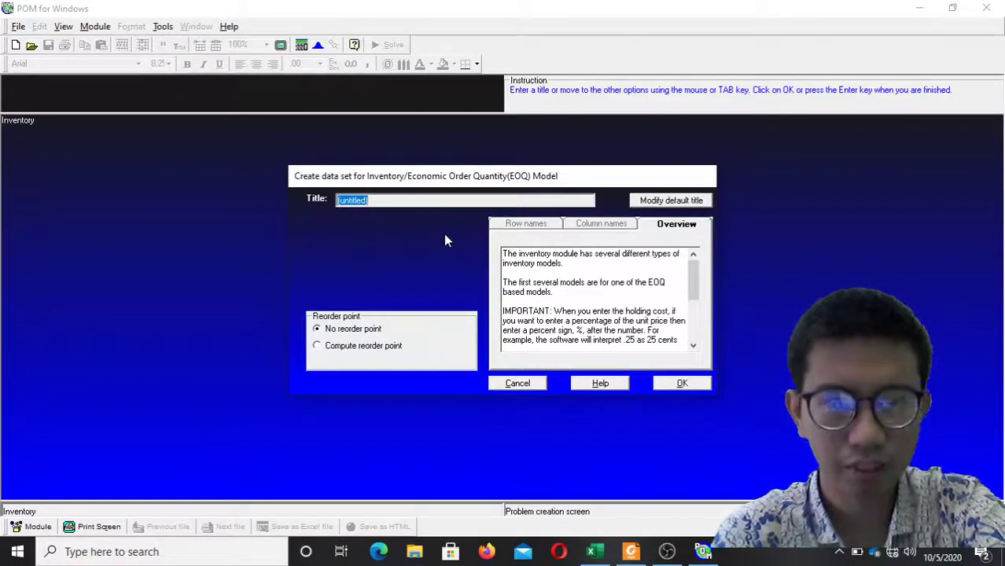
Check the EOQ example in the PDF module, then title the data set "TOKO PENGECER" and create it.
{"action": "left_click", "coordinate": [633, 553]}
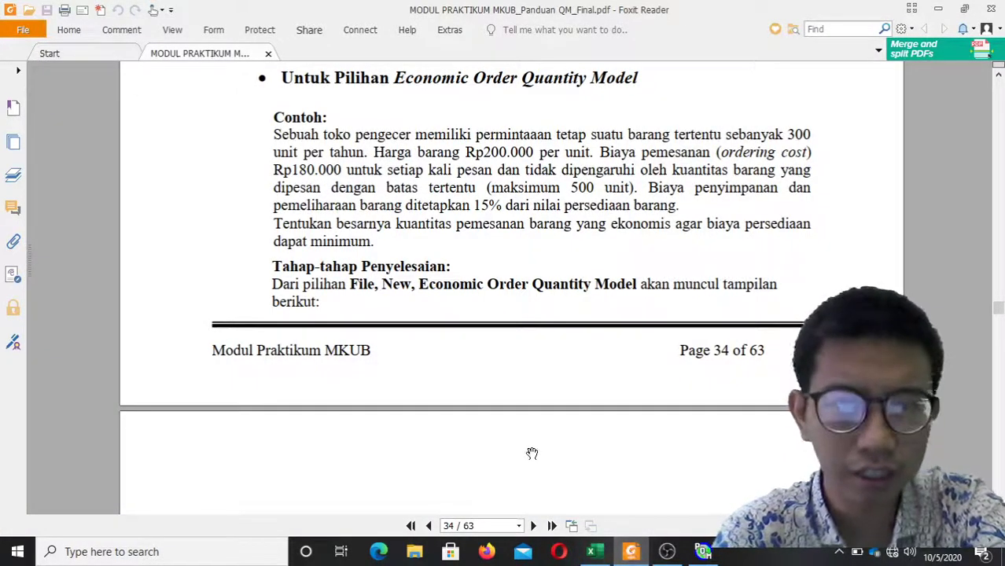
{"action": "left_click", "coordinate": [639, 560]}
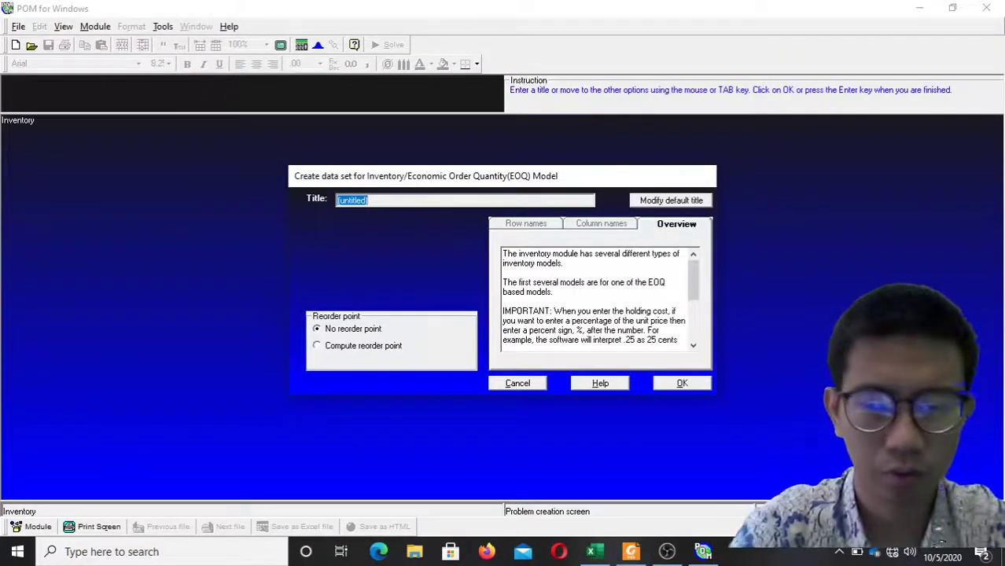
{"action": "type", "text": "TOKO PEN"}
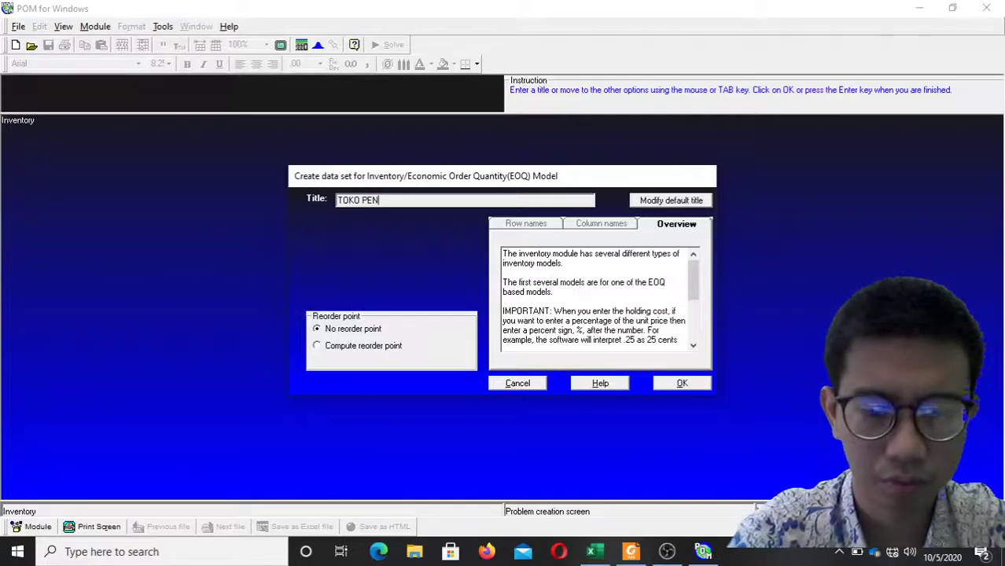
{"action": "type", "text": "GECER"}
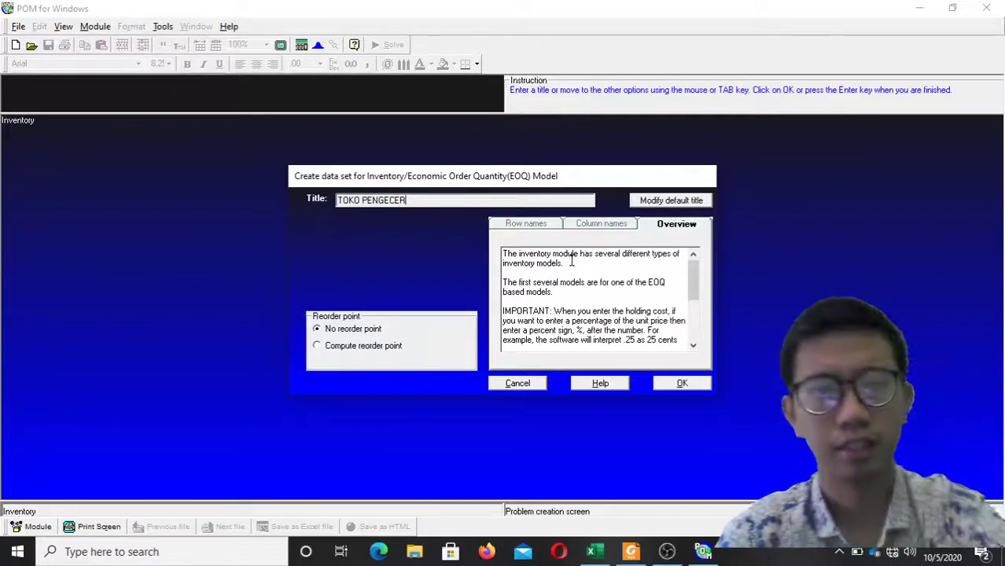
{"action": "left_click", "coordinate": [692, 384]}
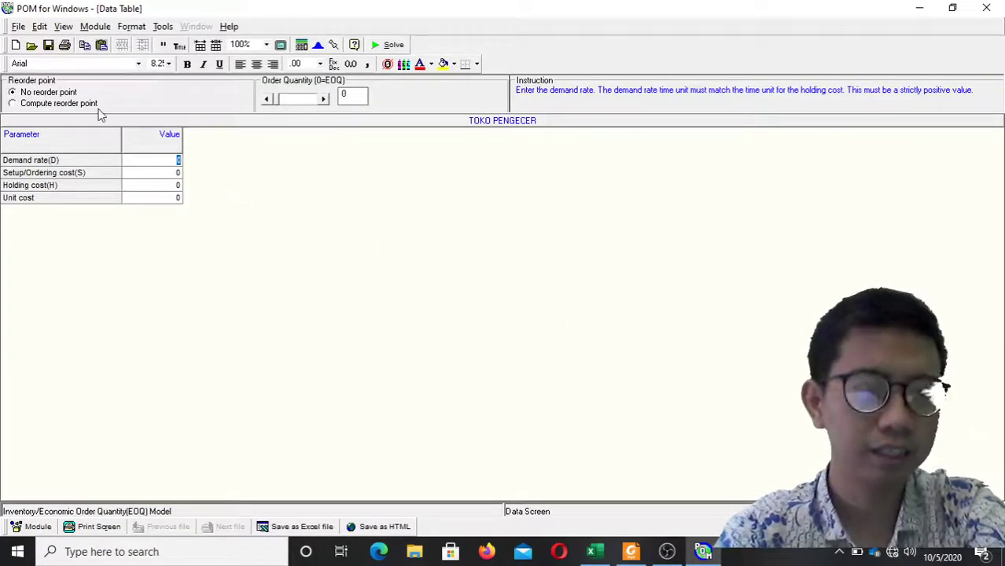
Review the entry instructions for the setup/ordering cost, holding cost and unit cost parameters.
{"action": "left_click", "coordinate": [178, 172]}
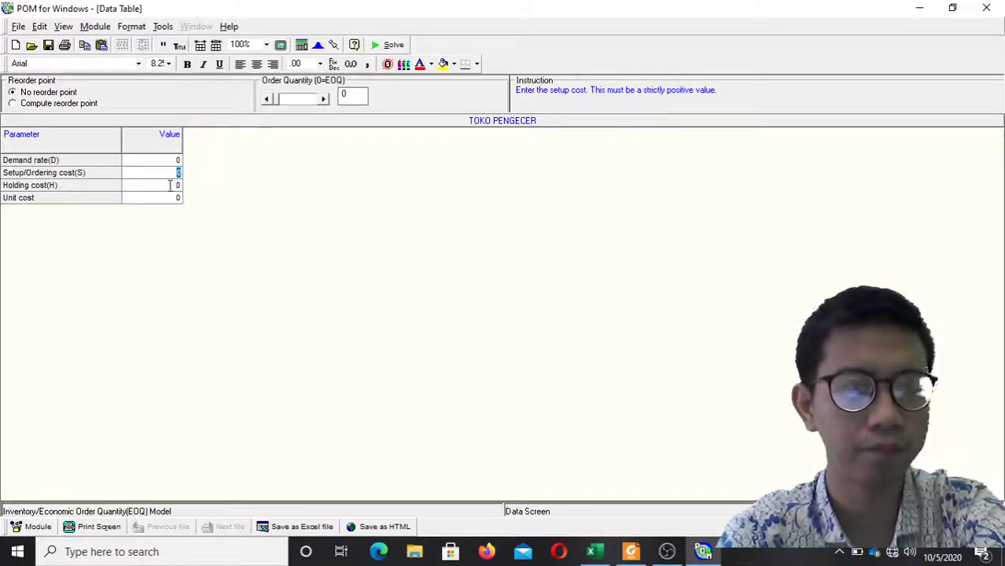
{"action": "left_click", "coordinate": [178, 185]}
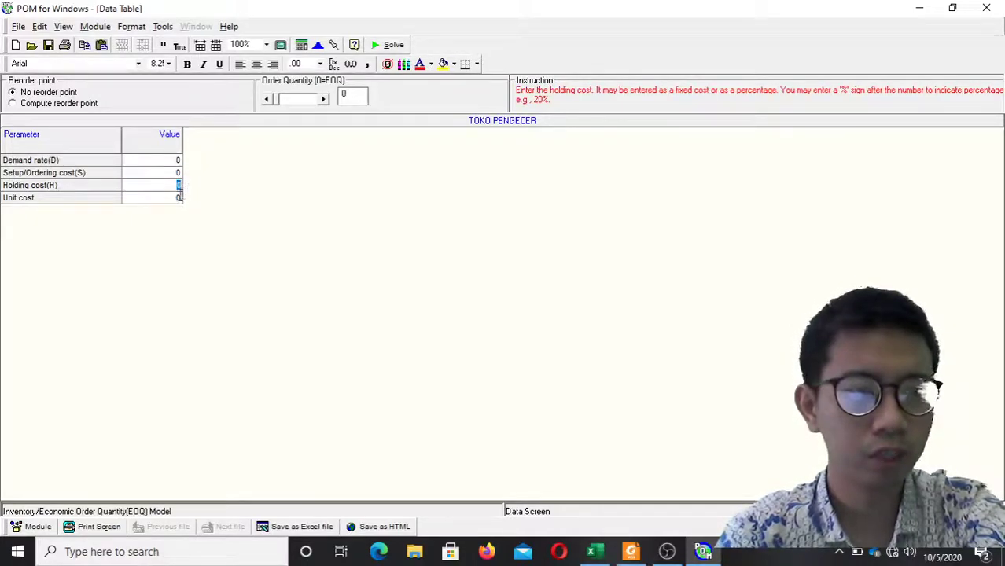
{"action": "left_click", "coordinate": [178, 197]}
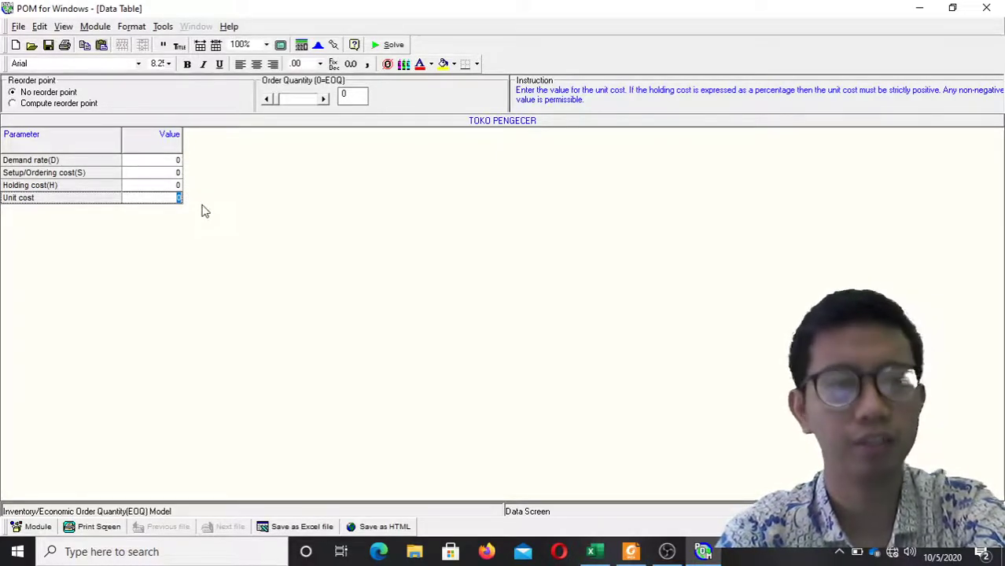
Switch to the PDF module in Foxit Reader and read the EOQ example and the list of input data on pages 34 and 35.
{"action": "left_click", "coordinate": [632, 552]}
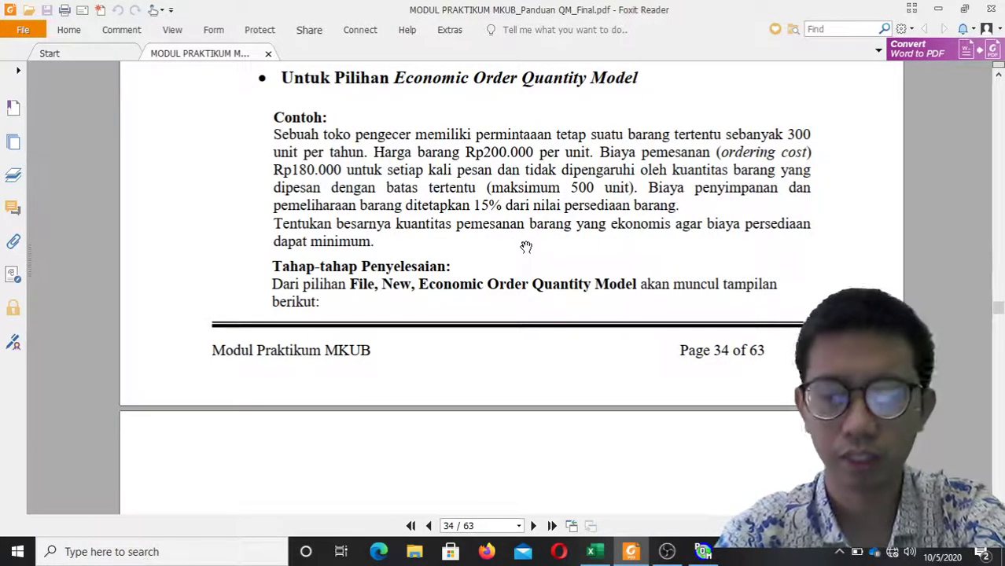
{"action": "scroll", "coordinate": [526, 247], "scroll_direction": "down", "scroll_amount": 5}
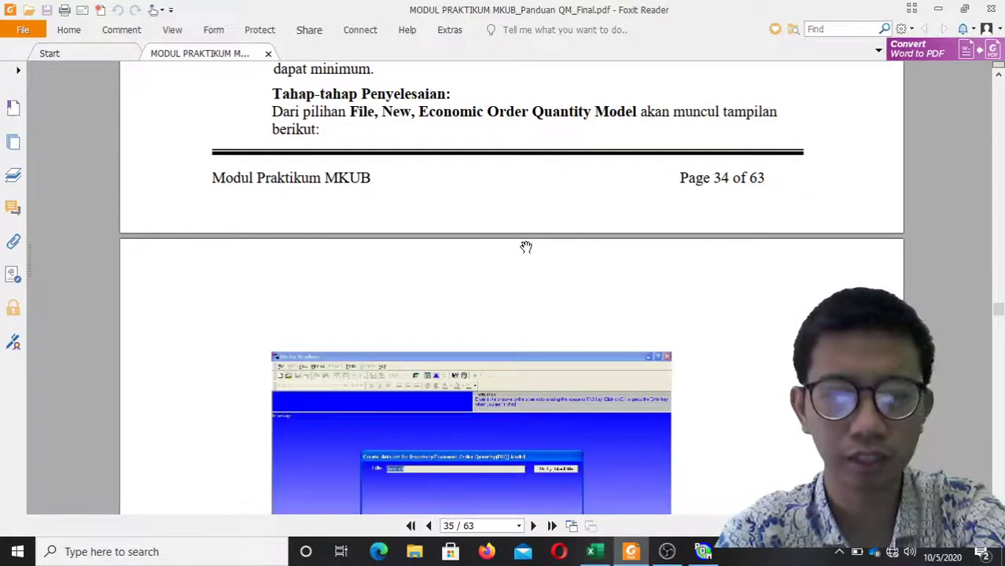
{"action": "scroll", "coordinate": [526, 247], "scroll_direction": "down", "scroll_amount": 15}
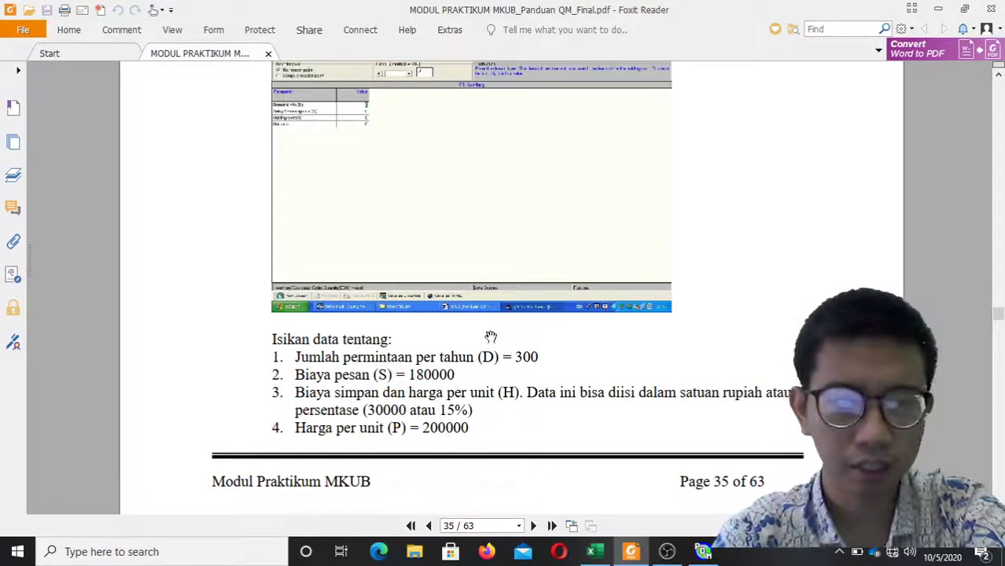
{"action": "scroll", "coordinate": [516, 416], "scroll_direction": "up", "scroll_amount": 10}
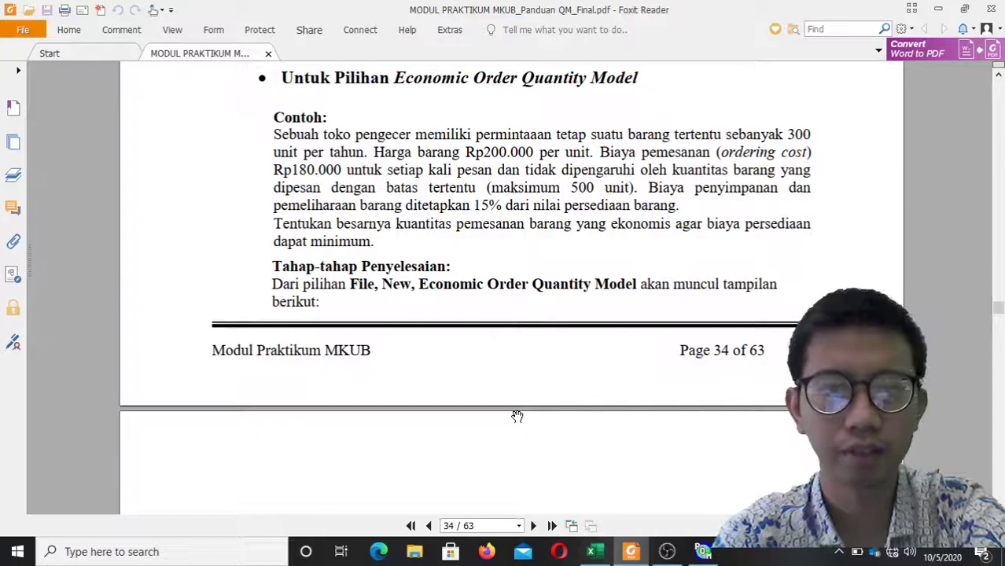
{"action": "scroll", "coordinate": [517, 416], "scroll_direction": "down", "scroll_amount": 5}
{"action": "scroll", "coordinate": [516, 416], "scroll_direction": "down", "scroll_amount": 5}
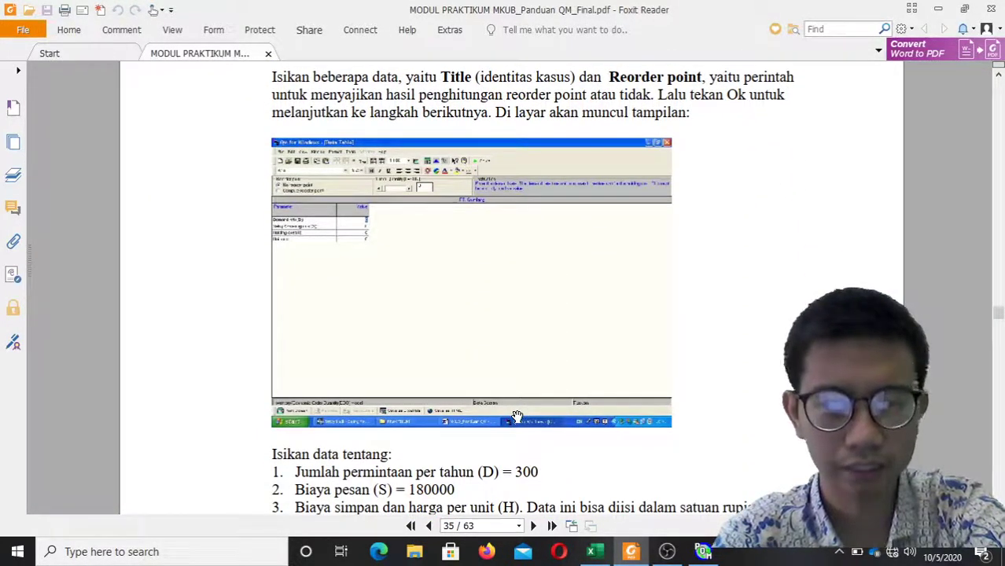
{"action": "scroll", "coordinate": [516, 416], "scroll_direction": "up", "scroll_amount": 10}
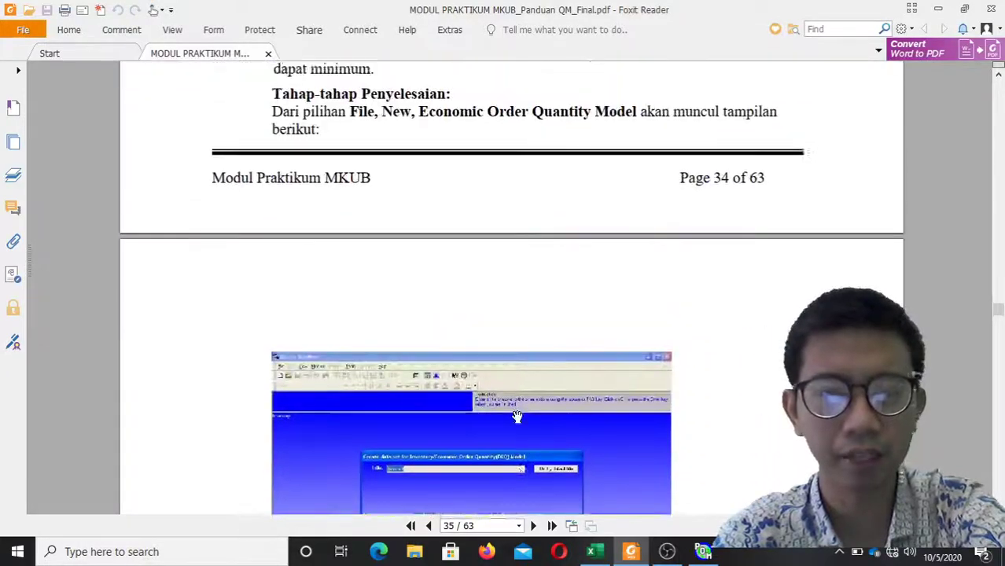
{"action": "scroll", "coordinate": [516, 416], "scroll_direction": "up", "scroll_amount": 2}
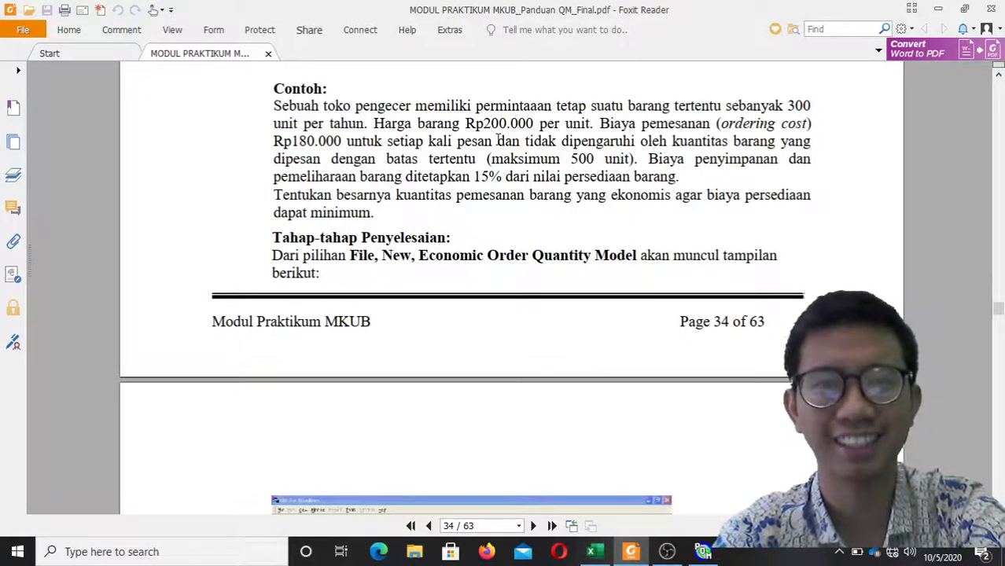
Switch back to POM for Windows and set the demand rate (D) to 300.
{"action": "left_click", "coordinate": [671, 556]}
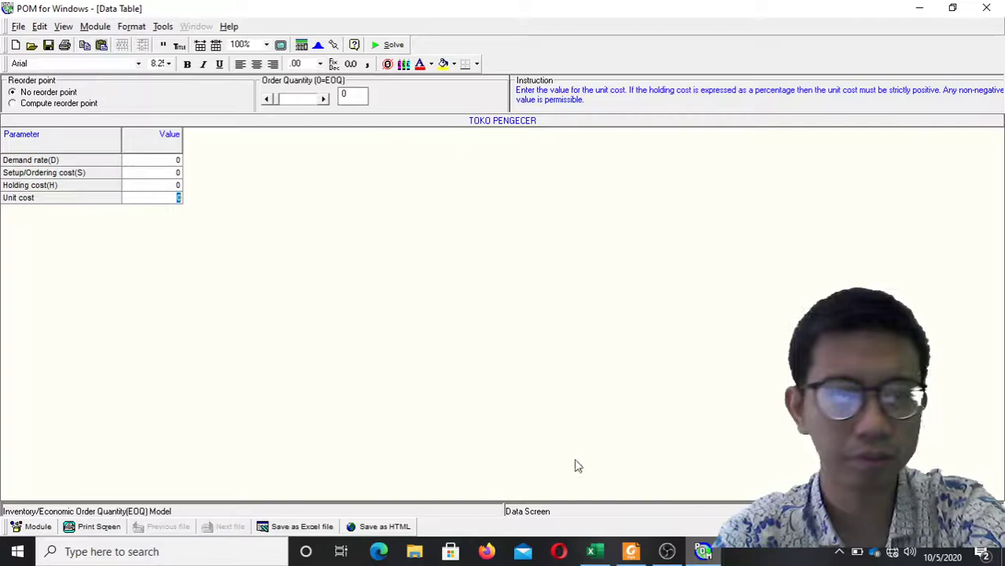
{"action": "left_click", "coordinate": [149, 160]}
{"action": "type", "text": "300"}
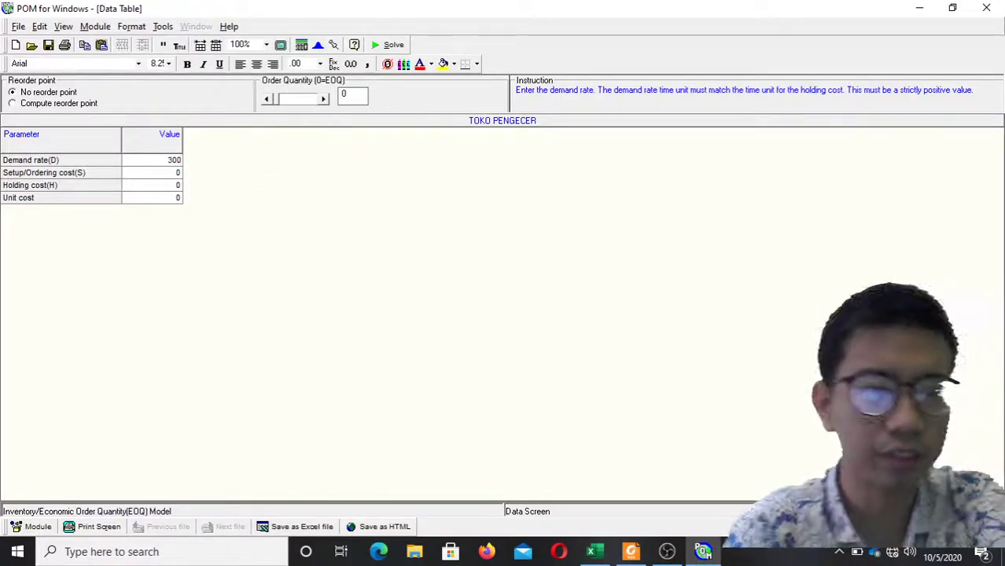
{"action": "key", "text": "Return"}
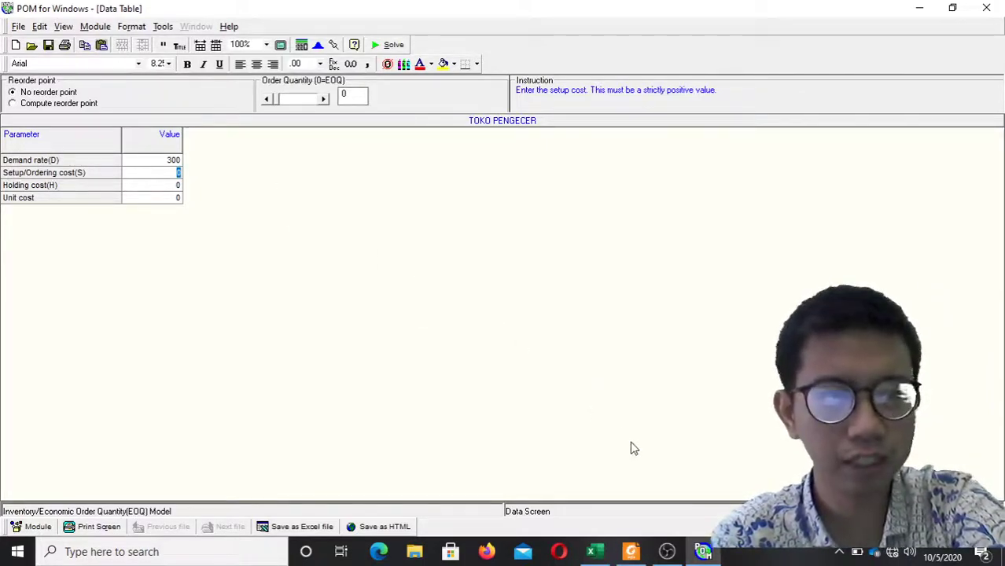
Look up the ordering cost in the PDF module's data list and set Setup/Ordering cost (S) to 180000 in POM for Windows.
{"action": "left_click", "coordinate": [631, 551]}
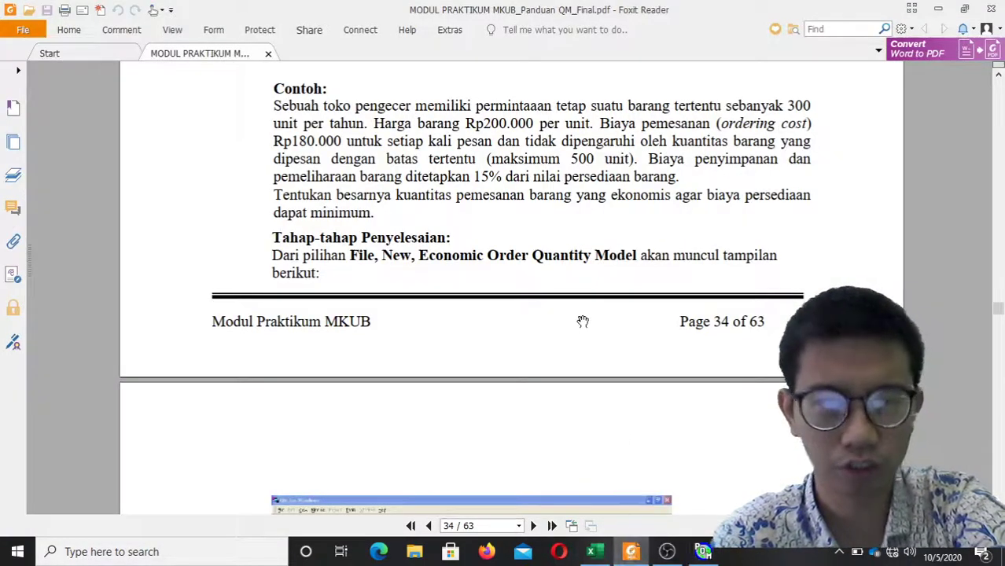
{"action": "scroll", "coordinate": [583, 322], "scroll_direction": "down", "scroll_amount": 10}
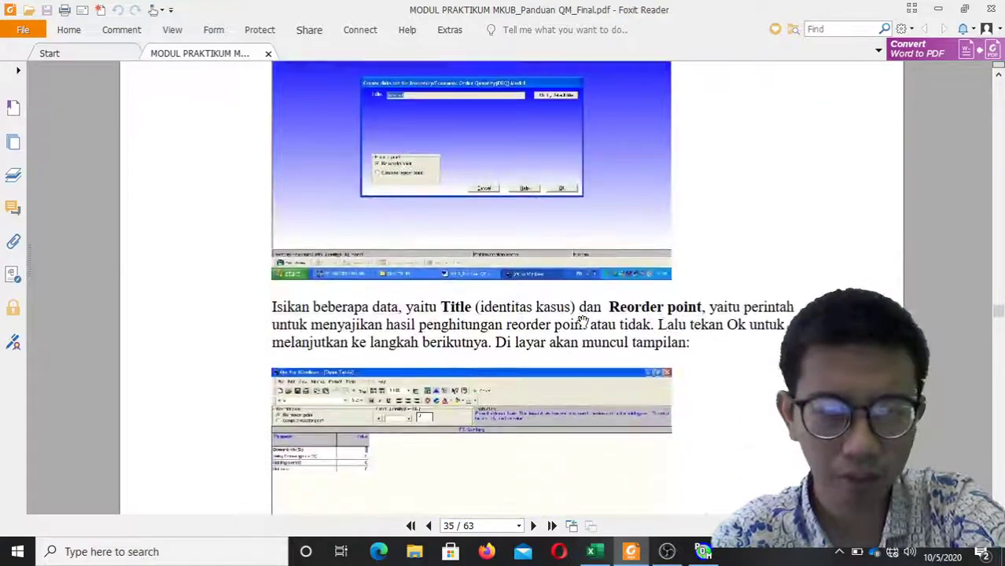
{"action": "scroll", "coordinate": [583, 322], "scroll_direction": "down", "scroll_amount": 1}
{"action": "scroll", "coordinate": [583, 321], "scroll_direction": "down", "scroll_amount": 1}
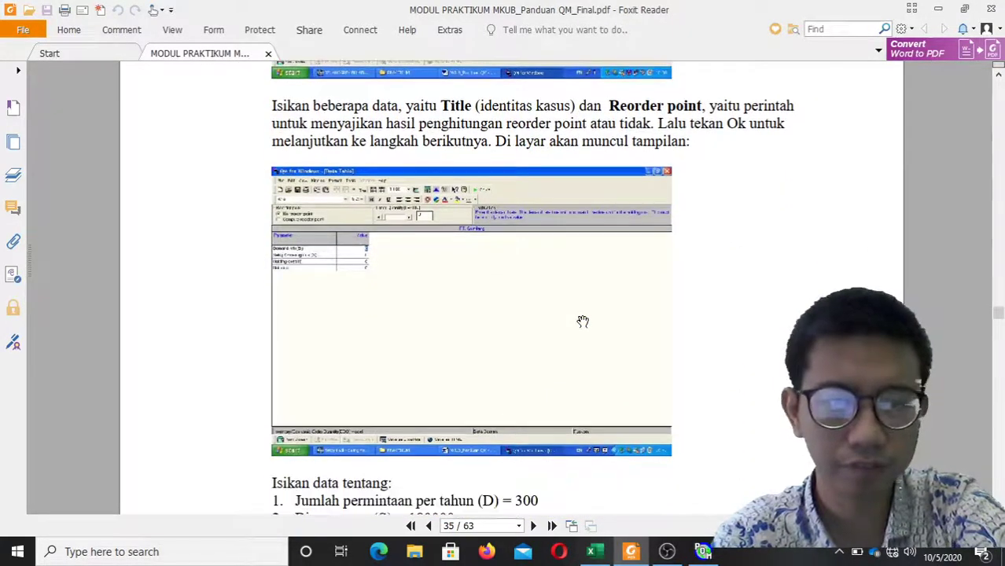
{"action": "scroll", "coordinate": [583, 321], "scroll_direction": "down", "scroll_amount": 6}
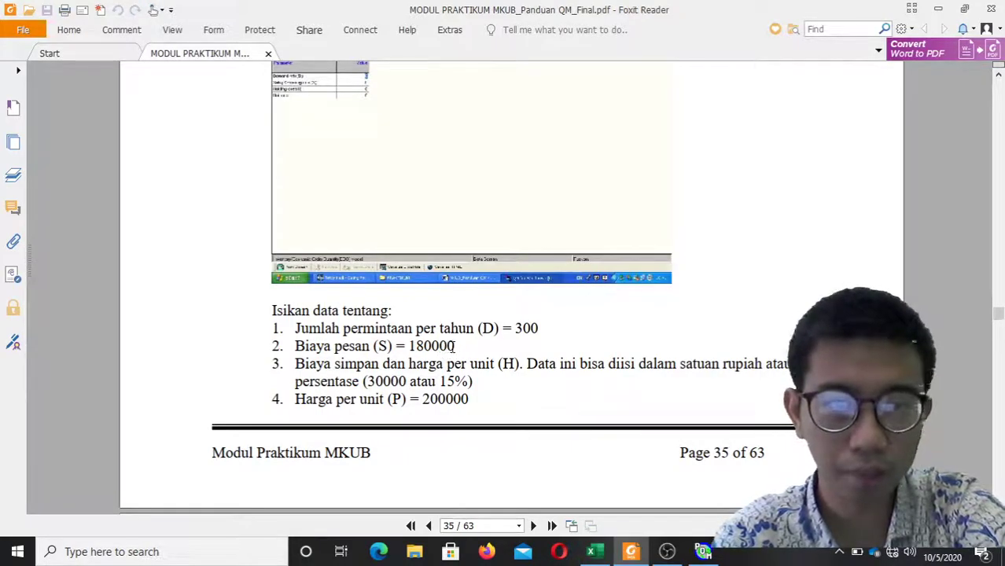
{"action": "left_click", "coordinate": [703, 551]}
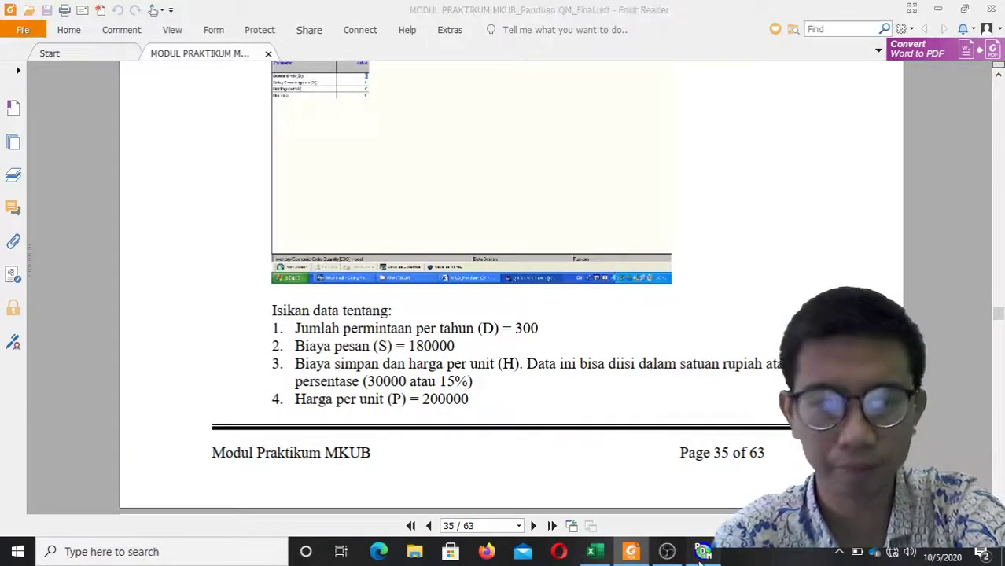
{"action": "type", "text": "1"}
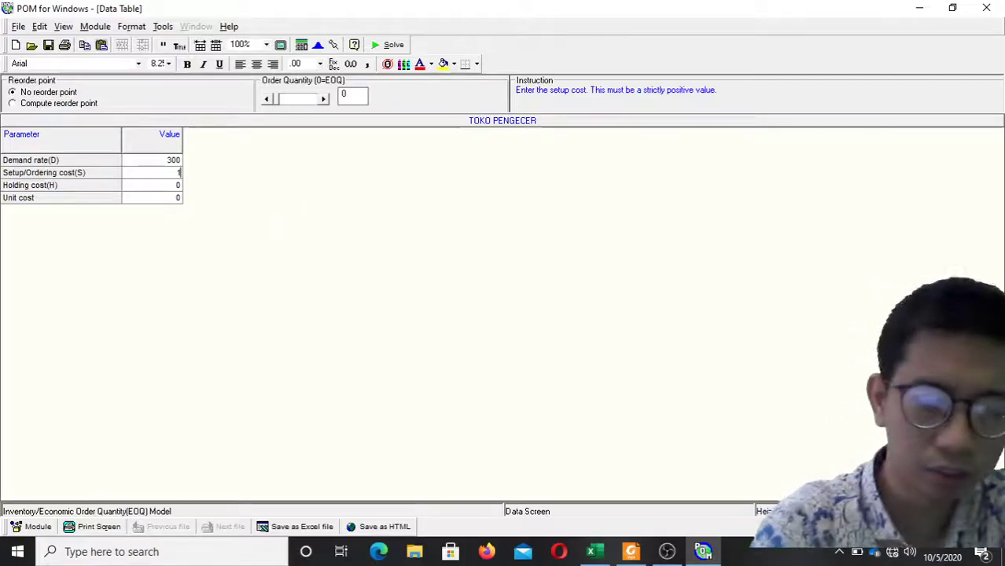
{"action": "type", "text": "80000"}
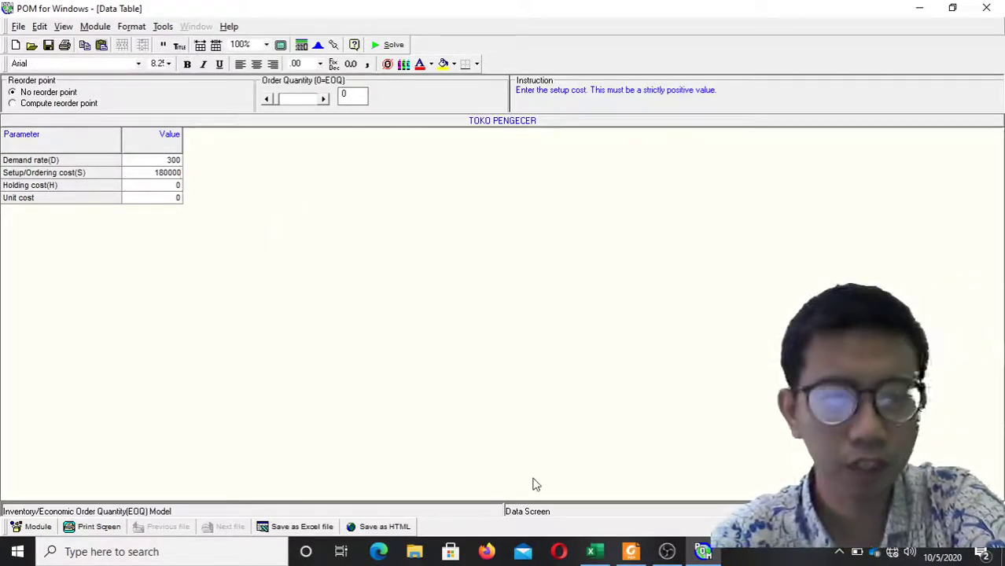
{"action": "key", "text": "Return"}
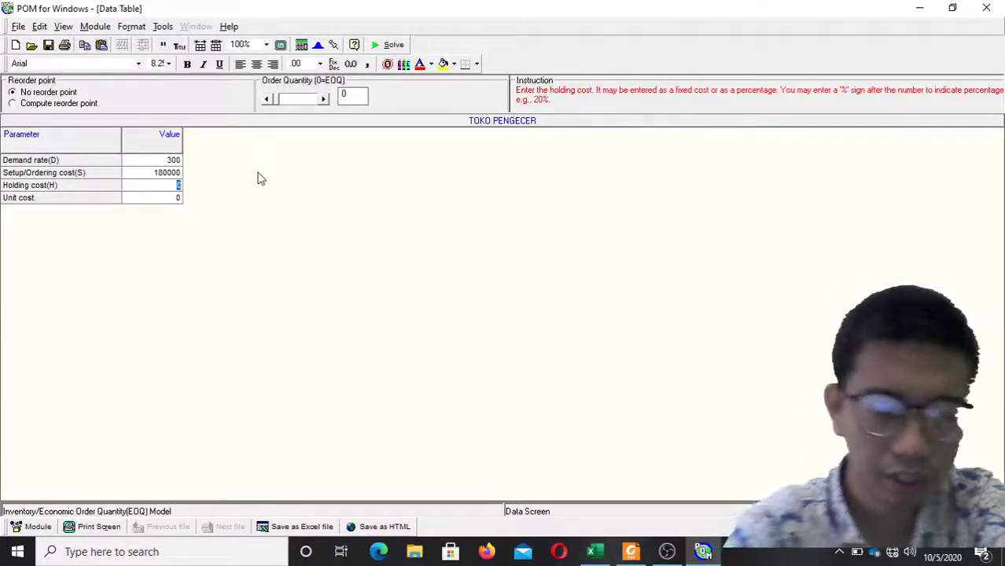
Set the holding cost (H) to 30000 and the unit cost to 200000.
{"action": "type", "text": "30000"}
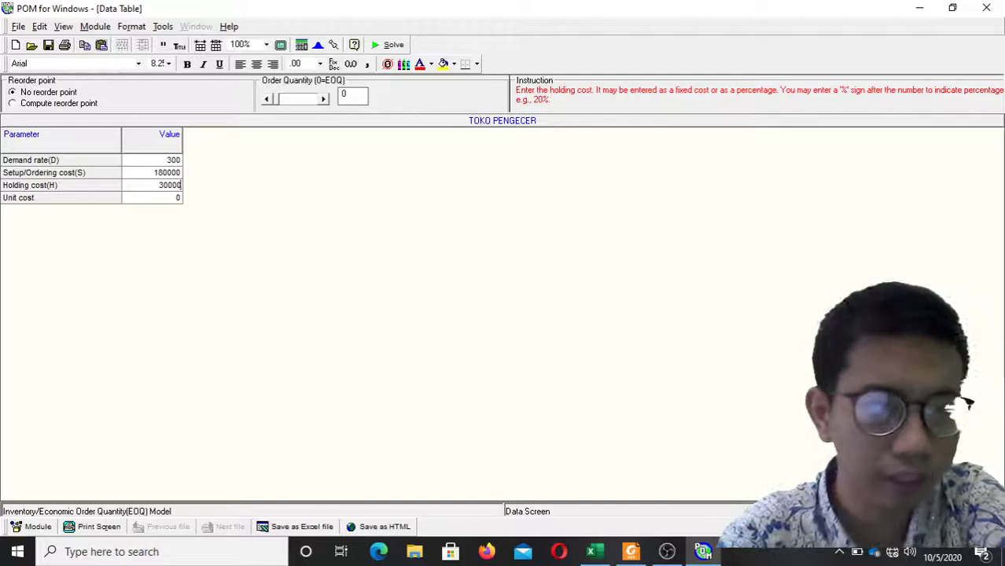
{"action": "key", "text": "Return"}
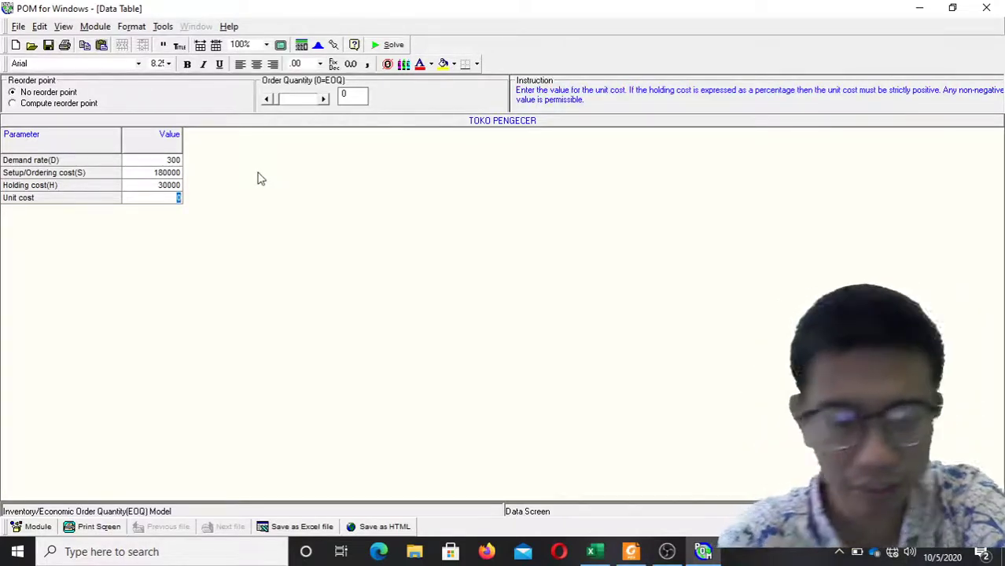
{"action": "type", "text": "200"}
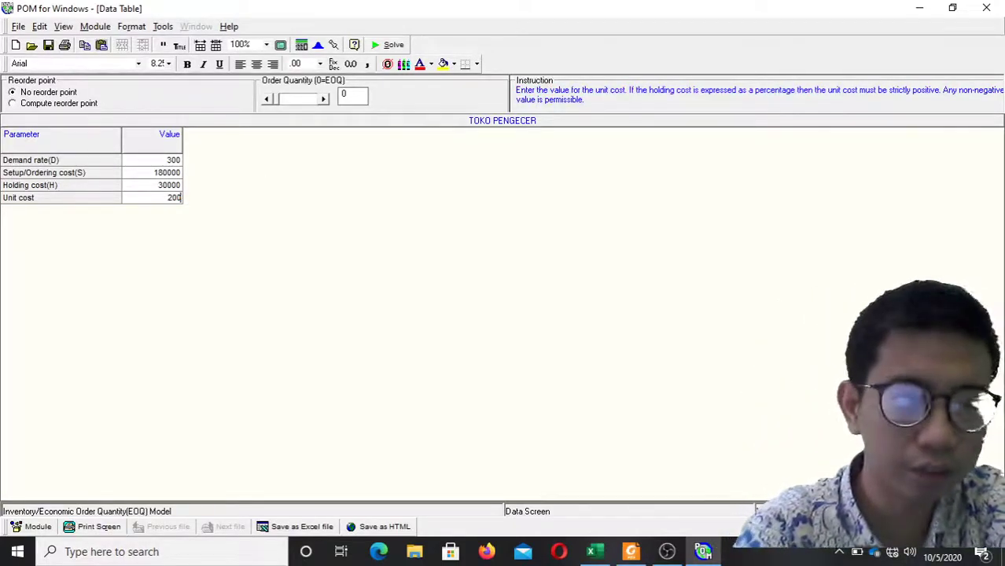
{"action": "type", "text": "000"}
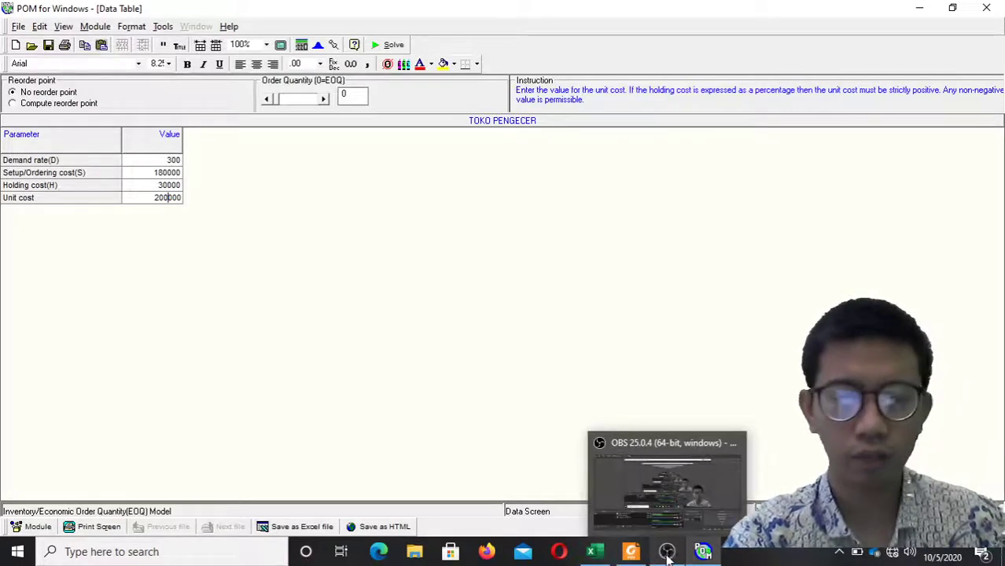
Check the entered parameters against the PDF module's data list and solve the TOKO PENGECER EOQ model in POM for Windows.
{"action": "mouse_move", "coordinate": [634, 553]}
{"action": "left_click", "coordinate": [641, 472]}
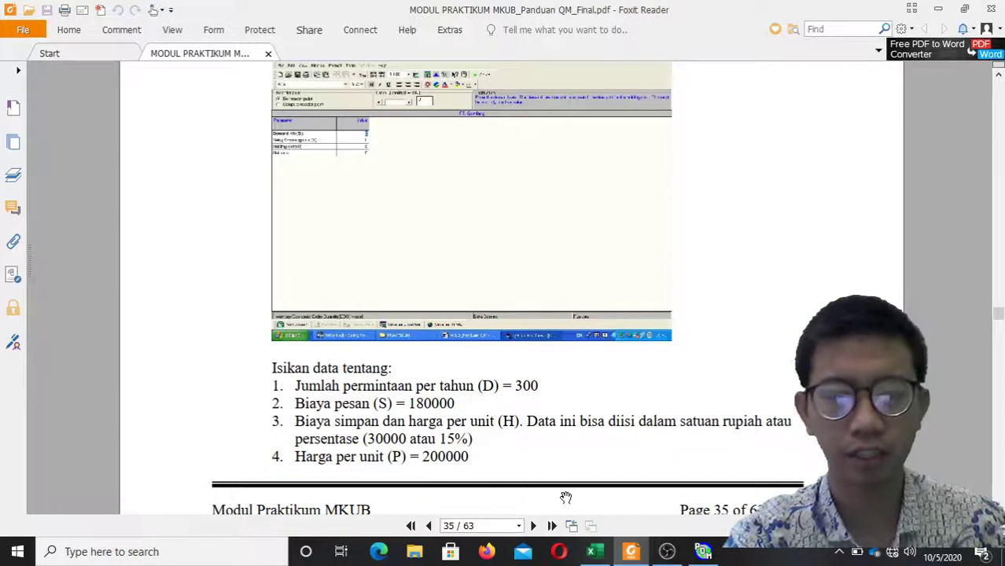
{"action": "left_click", "coordinate": [703, 553]}
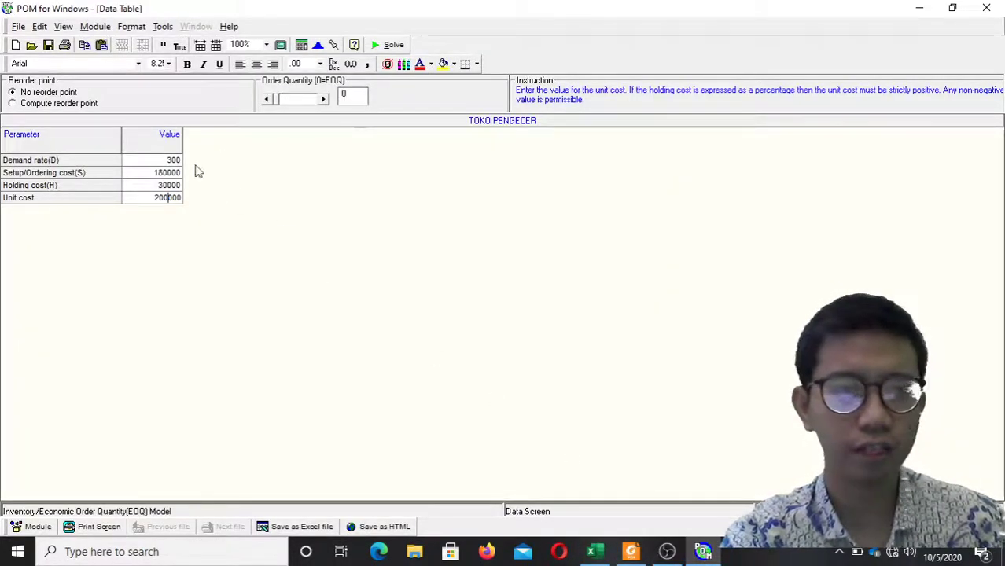
{"action": "left_click", "coordinate": [150, 160]}
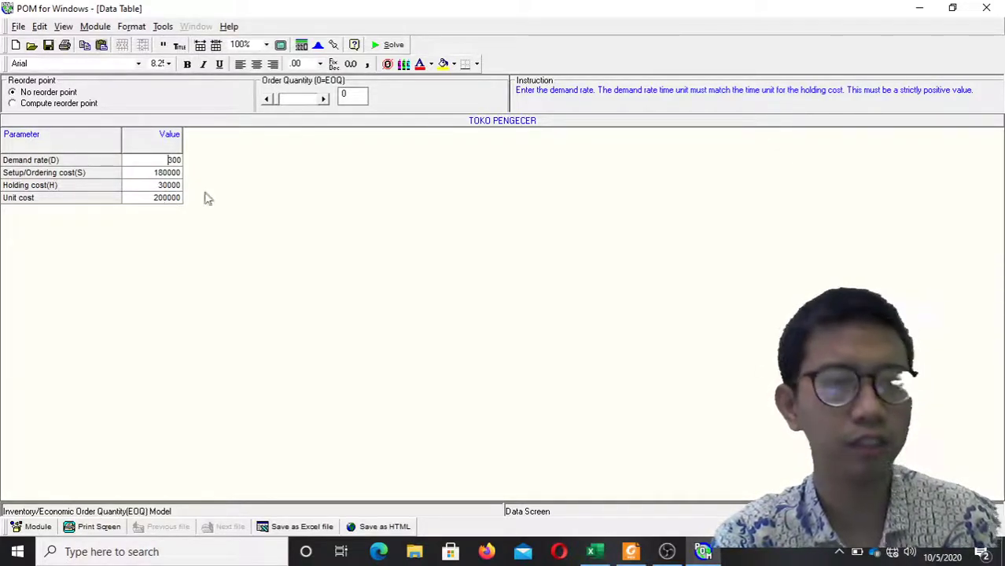
{"action": "left_click", "coordinate": [389, 48]}
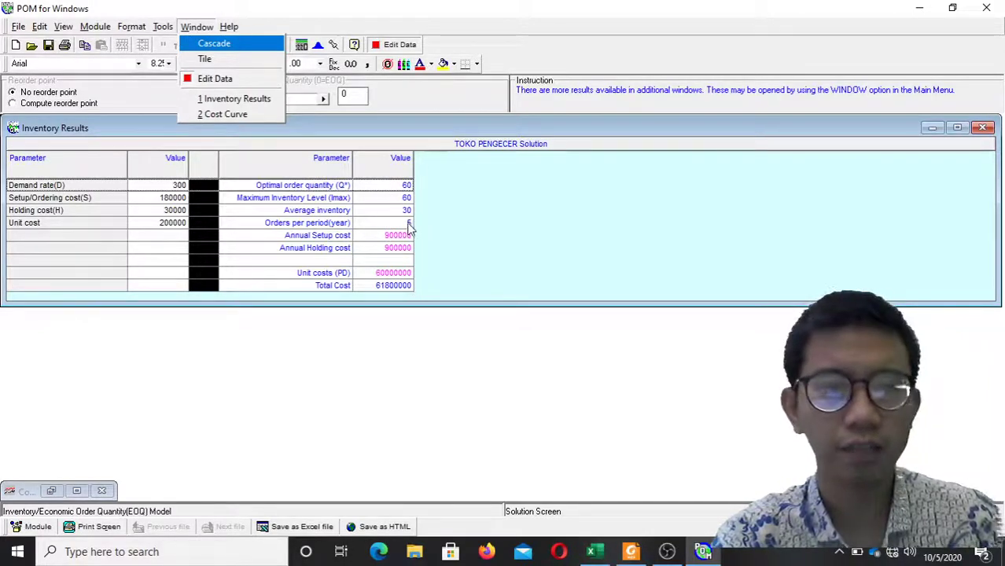
Switch to the PDF module in Foxit Reader and examine the example inventory results and cost curve on page 36.
{"action": "left_click", "coordinate": [633, 552]}
{"action": "scroll", "coordinate": [601, 405], "scroll_direction": "down", "scroll_amount": 8}
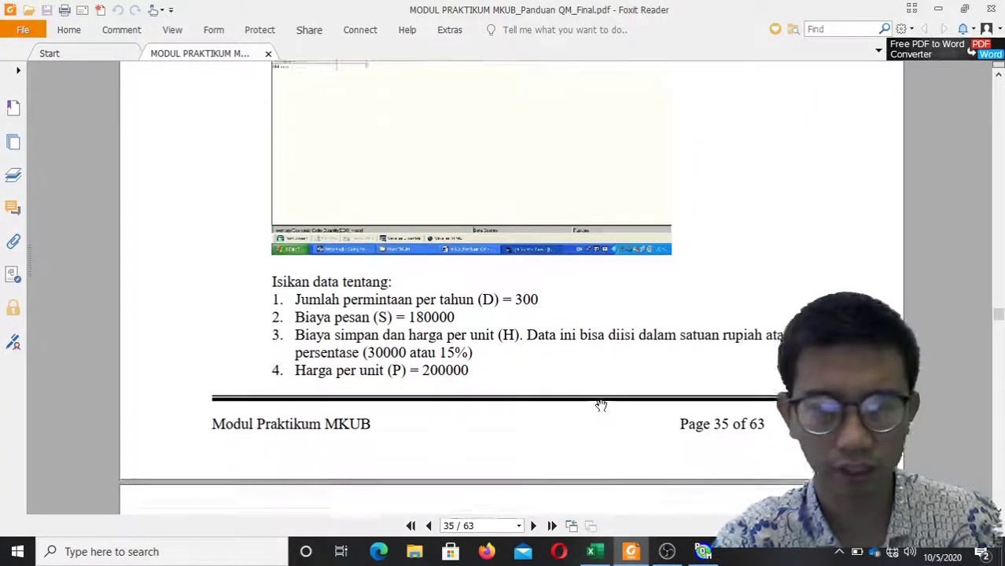
{"action": "scroll", "coordinate": [600, 405], "scroll_direction": "down", "scroll_amount": 7}
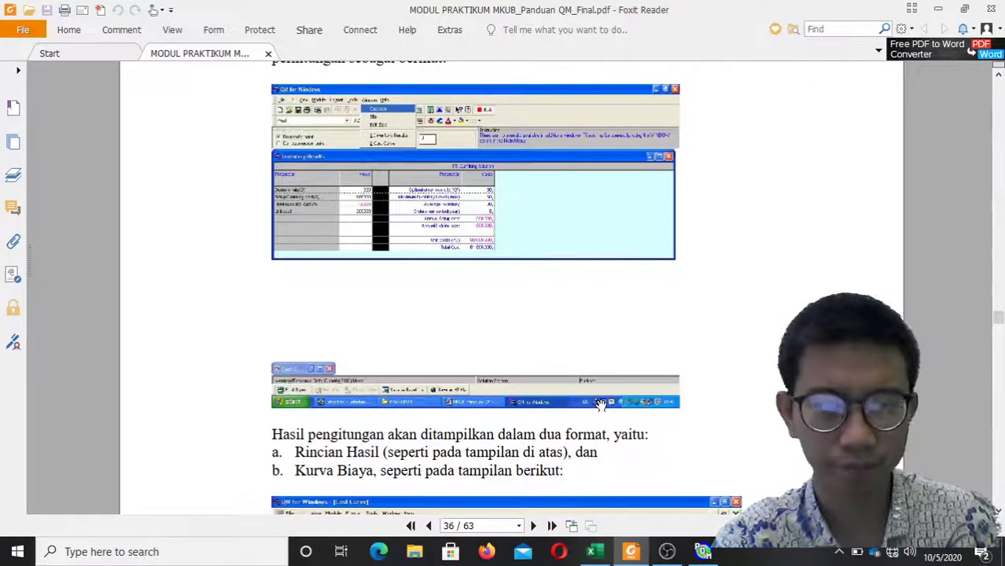
{"action": "scroll", "coordinate": [600, 406], "scroll_direction": "down", "scroll_amount": 2}
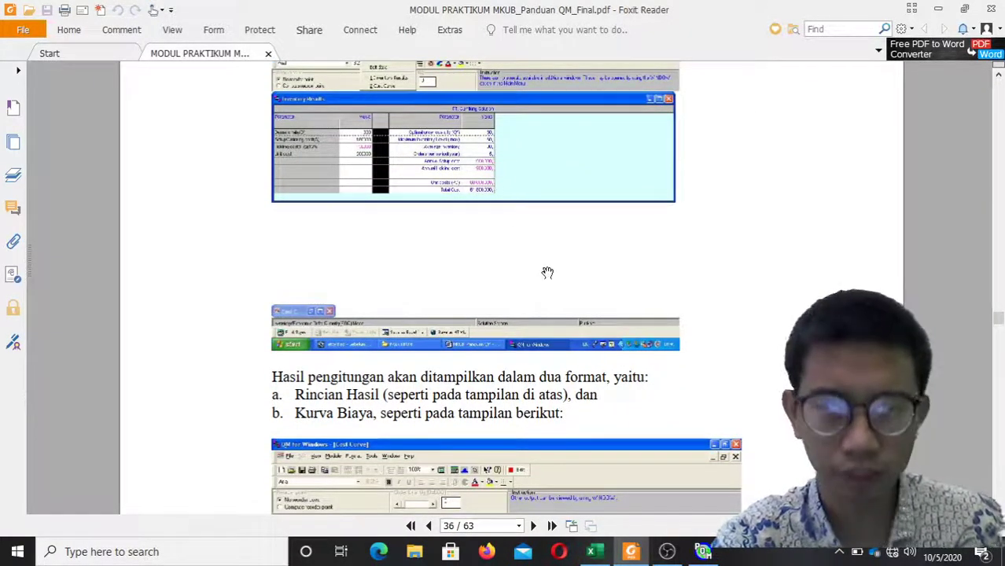
{"action": "key", "text": "ctrl+equal"}
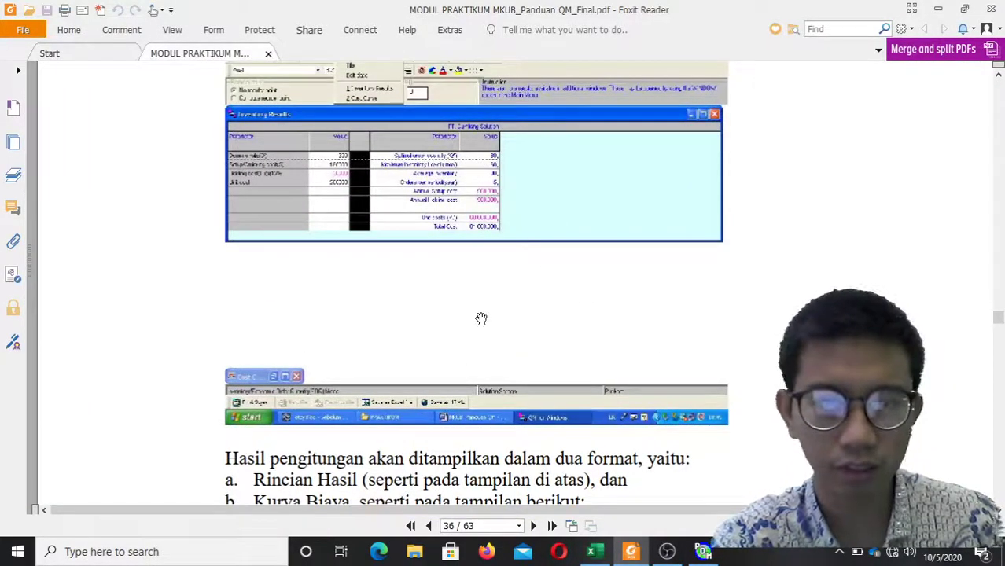
{"action": "scroll", "coordinate": [481, 319], "scroll_direction": "down", "scroll_amount": 1}
{"action": "scroll", "coordinate": [481, 319], "scroll_direction": "down", "scroll_amount": 10}
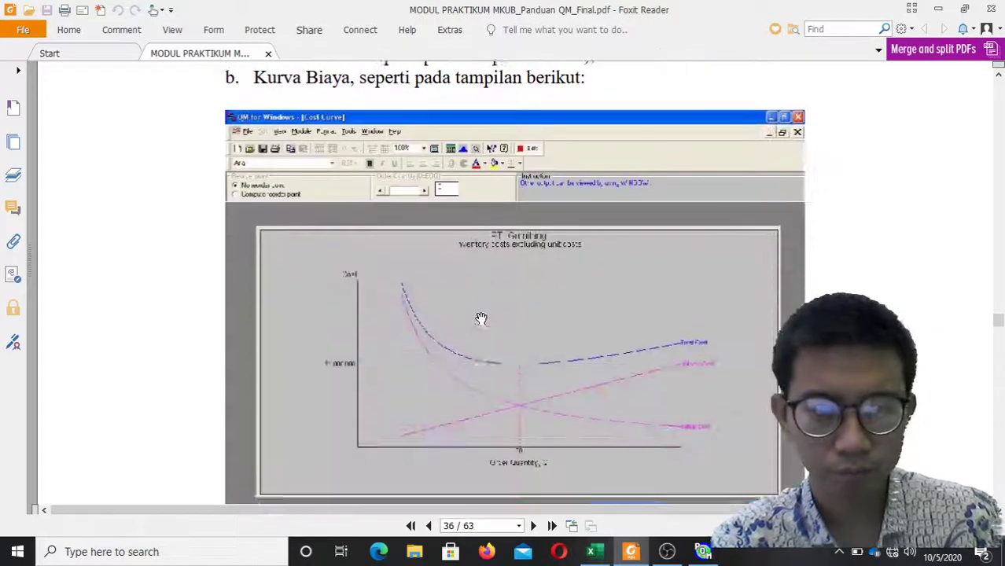
{"action": "scroll", "coordinate": [481, 318], "scroll_direction": "down", "scroll_amount": 2}
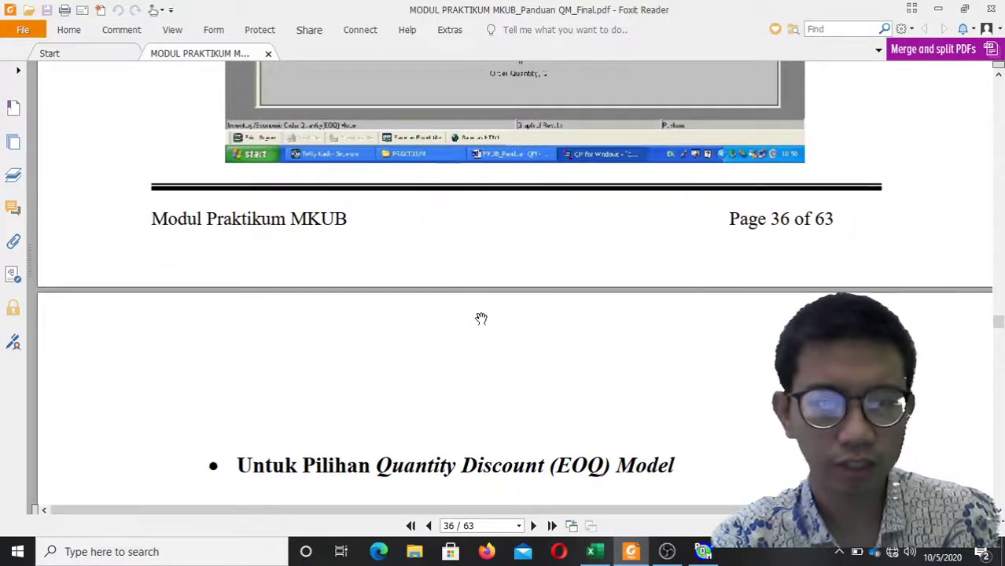
{"action": "scroll", "coordinate": [481, 318], "scroll_direction": "down", "scroll_amount": 1}
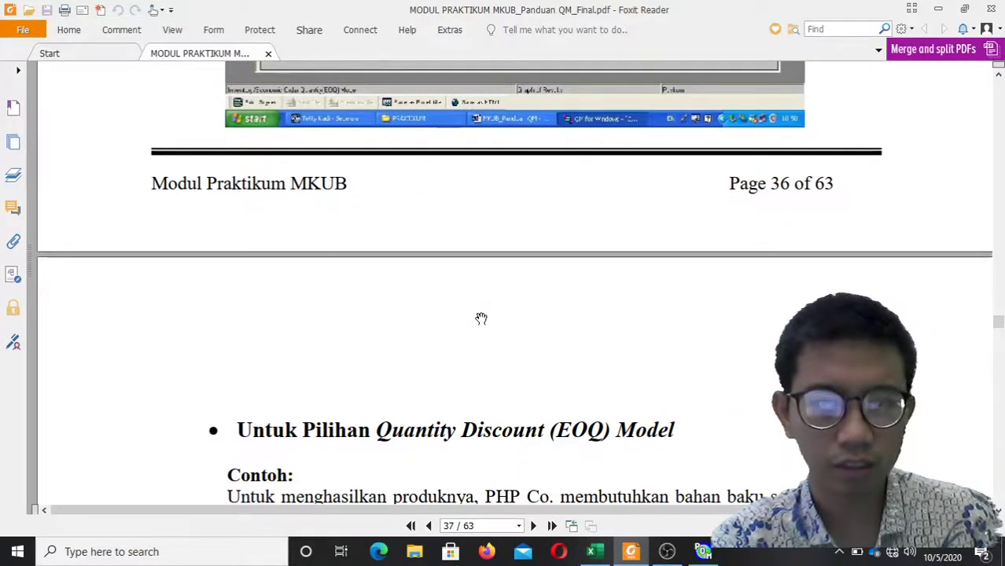
{"action": "scroll", "coordinate": [481, 319], "scroll_direction": "up", "scroll_amount": 3}
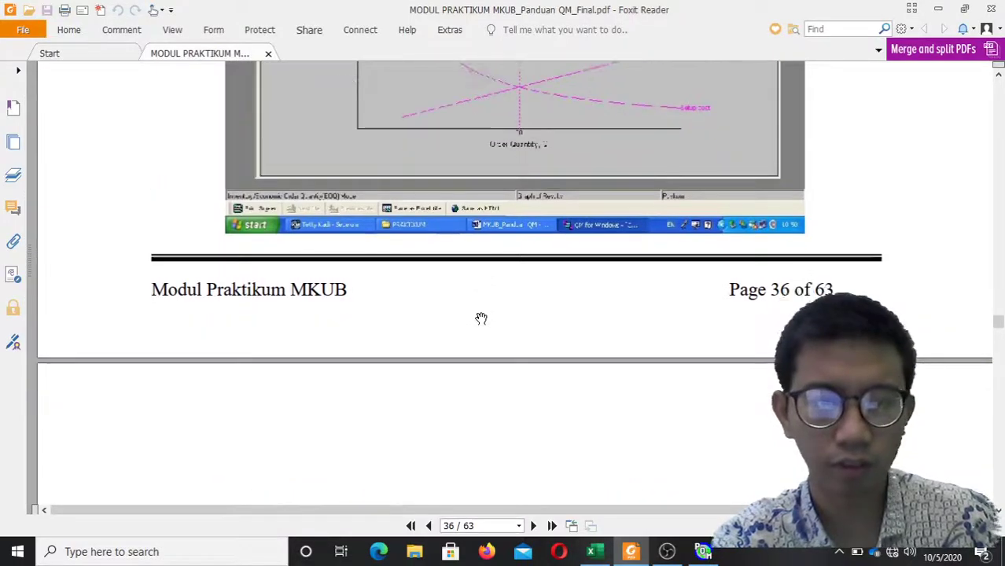
{"action": "scroll", "coordinate": [481, 319], "scroll_direction": "down", "scroll_amount": 1}
{"action": "scroll", "coordinate": [481, 319], "scroll_direction": "down", "scroll_amount": 3}
{"action": "scroll", "coordinate": [481, 318], "scroll_direction": "up", "scroll_amount": 6}
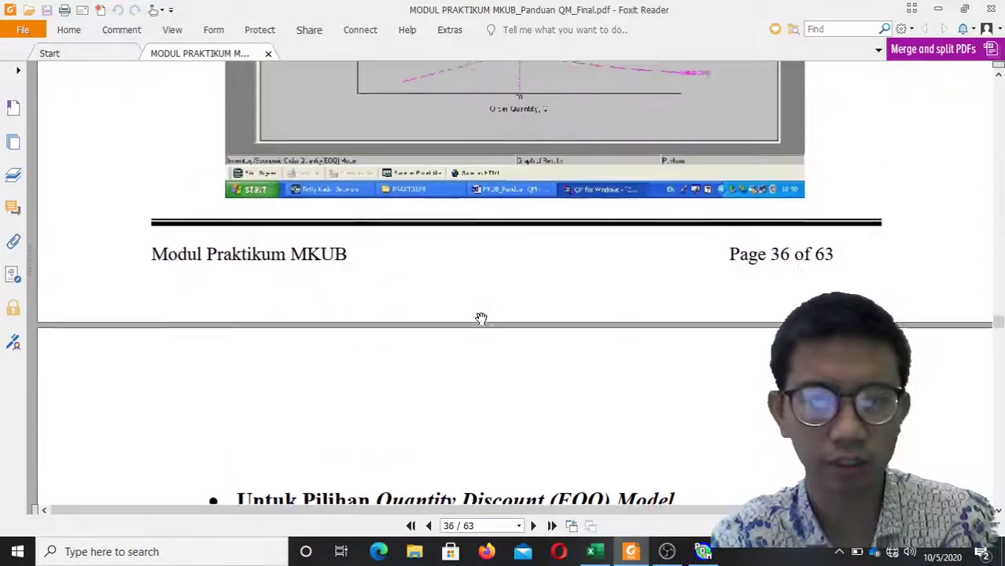
{"action": "scroll", "coordinate": [481, 319], "scroll_direction": "up", "scroll_amount": 5}
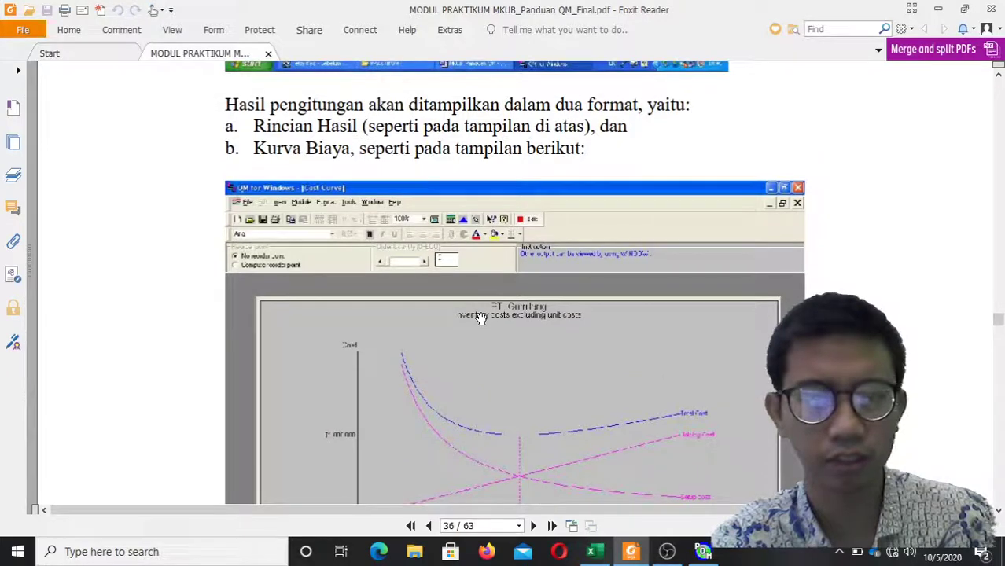
{"action": "scroll", "coordinate": [482, 319], "scroll_direction": "up", "scroll_amount": 6}
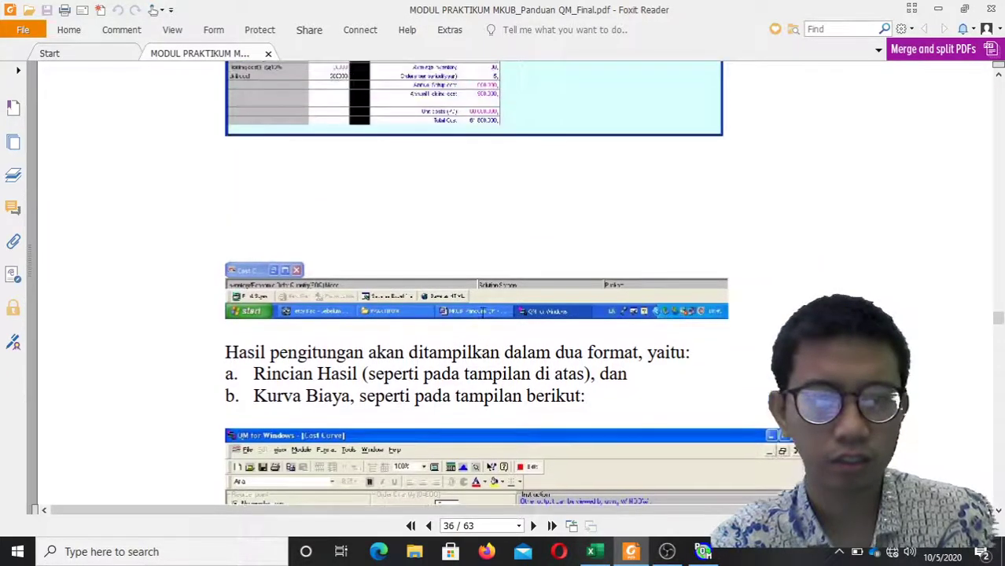
{"action": "scroll", "coordinate": [481, 318], "scroll_direction": "up", "scroll_amount": 2}
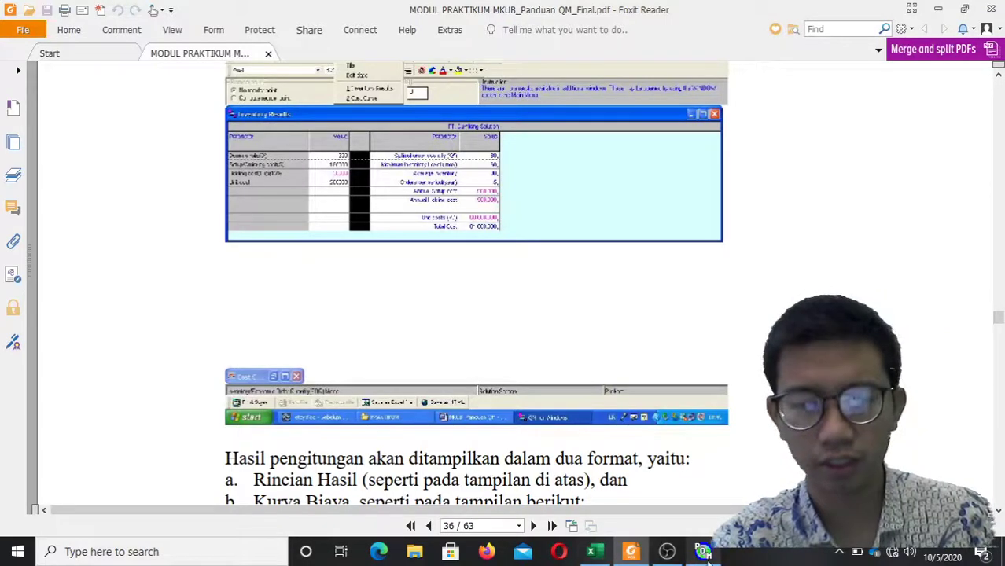
Switch back to POM for Windows and examine the optimal order quantity (Q*) in the inventory results.
{"action": "left_click", "coordinate": [704, 552]}
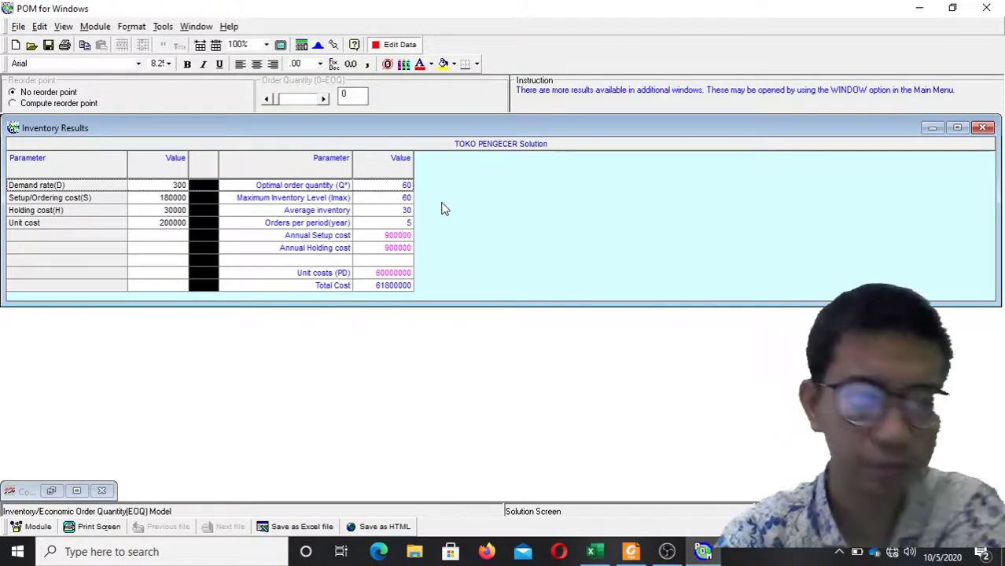
{"action": "left_click", "coordinate": [391, 161]}
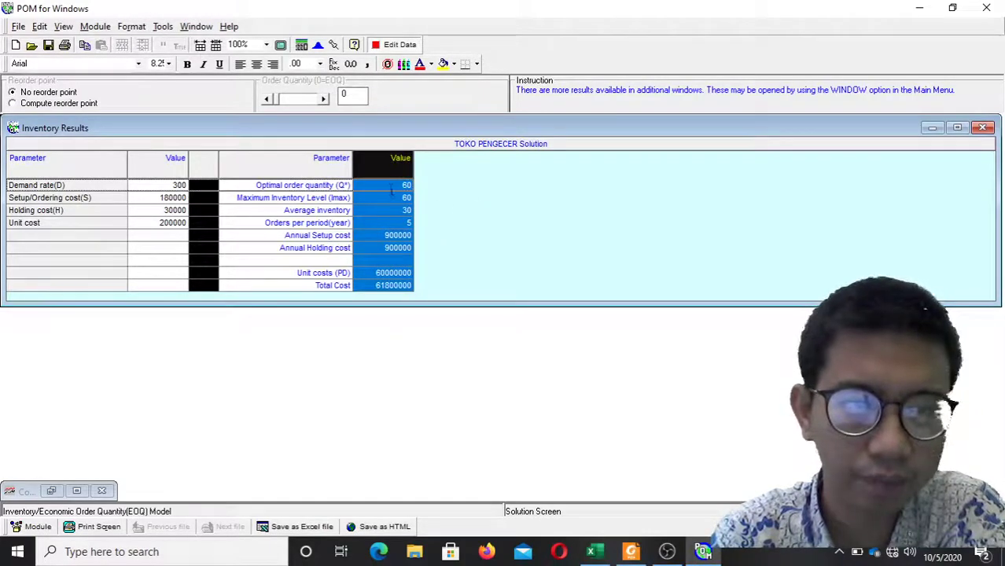
{"action": "left_click", "coordinate": [388, 197]}
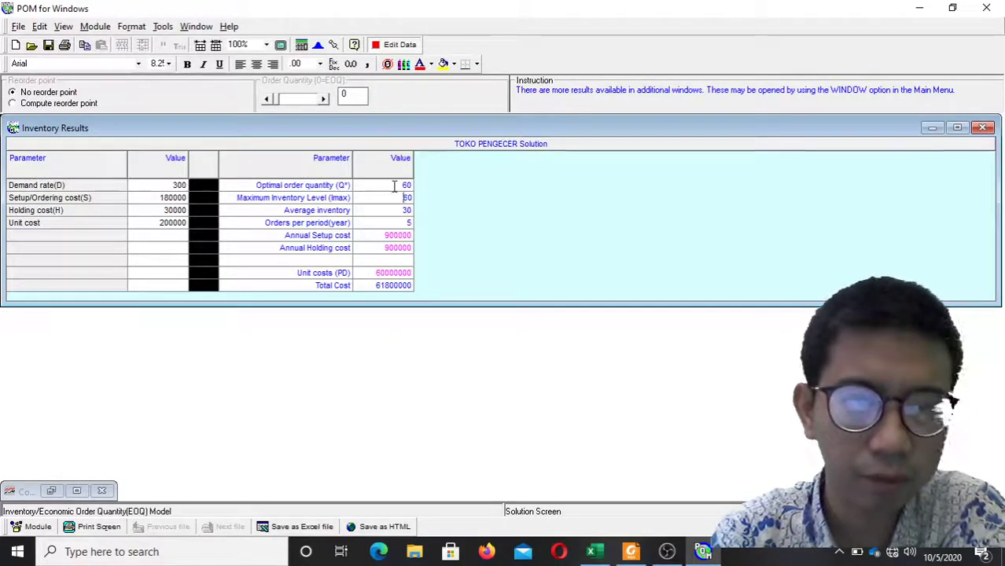
{"action": "left_click_drag", "start_coordinate": [401, 185], "coordinate": [418, 184]}
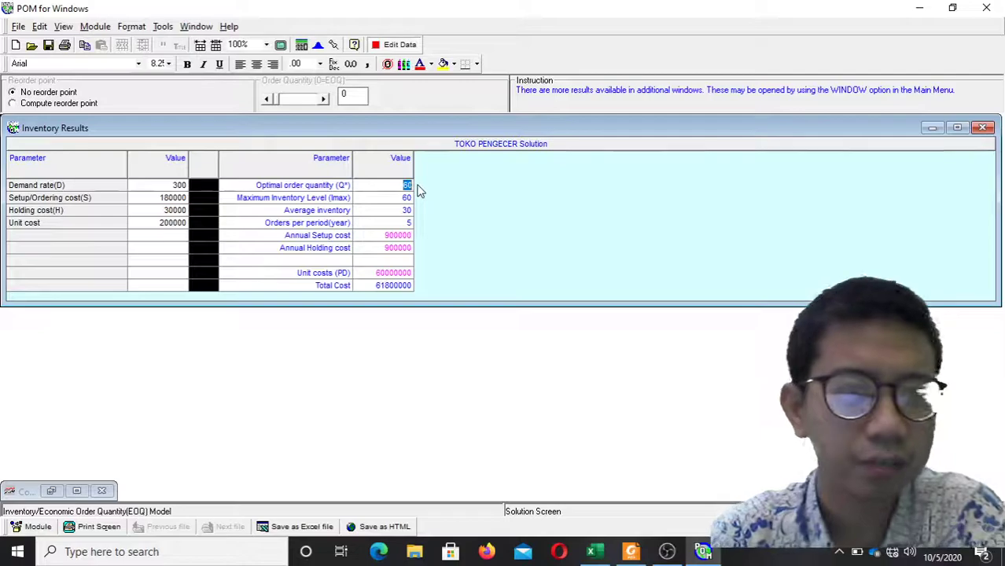
Examine the cost curve and solve the same data set again.
{"action": "left_click", "coordinate": [201, 27]}
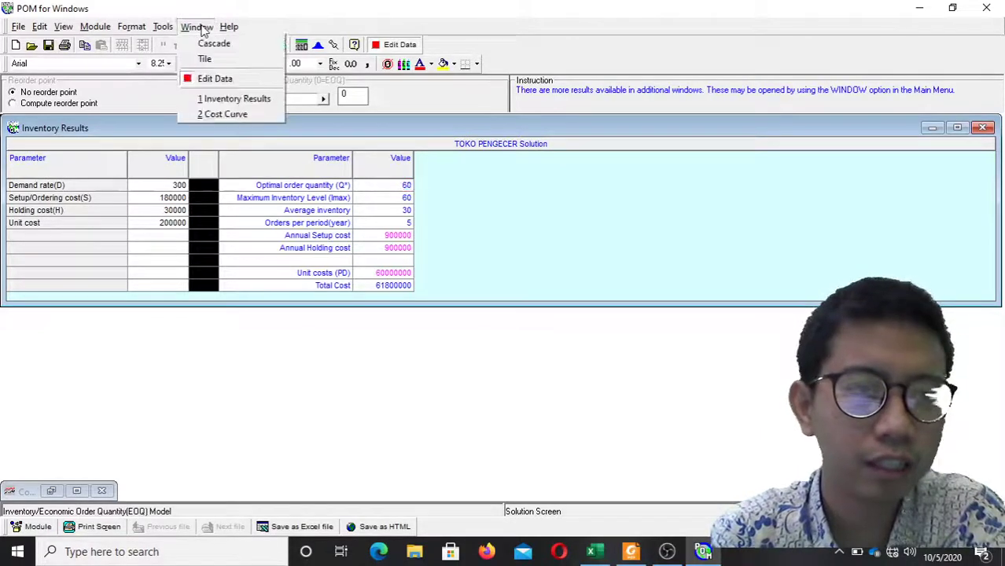
{"action": "left_click", "coordinate": [230, 115]}
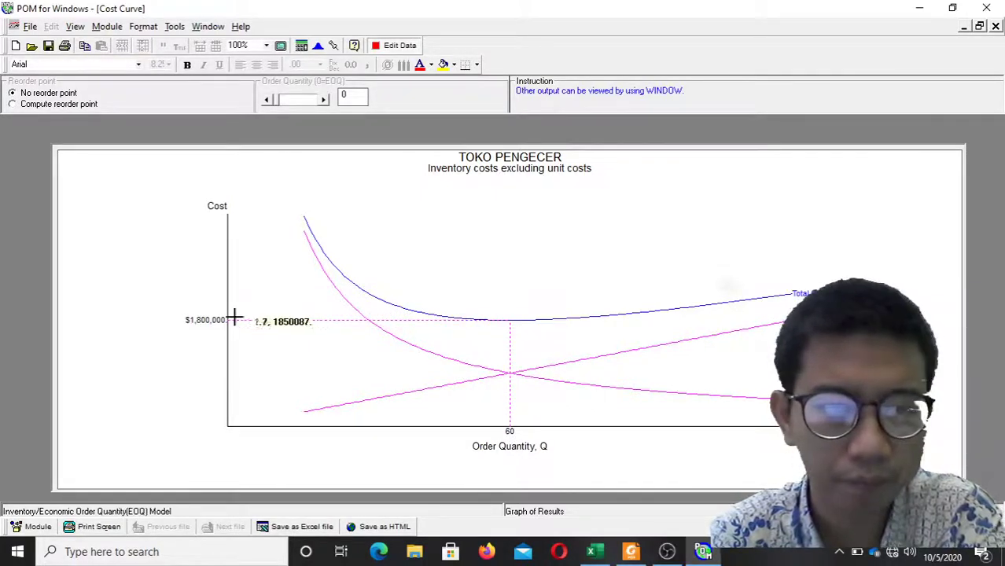
{"action": "left_click", "coordinate": [395, 45]}
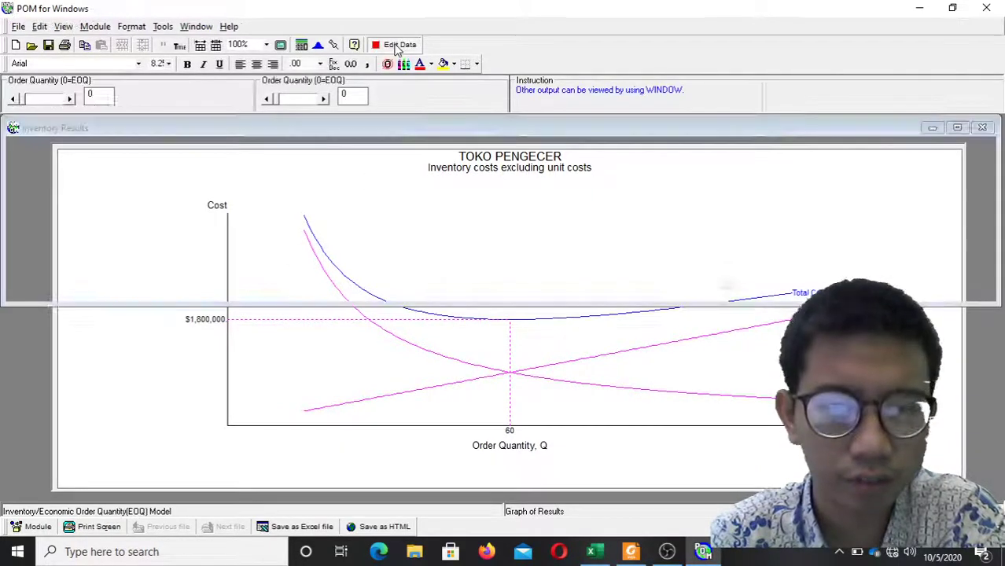
{"action": "left_click", "coordinate": [395, 47]}
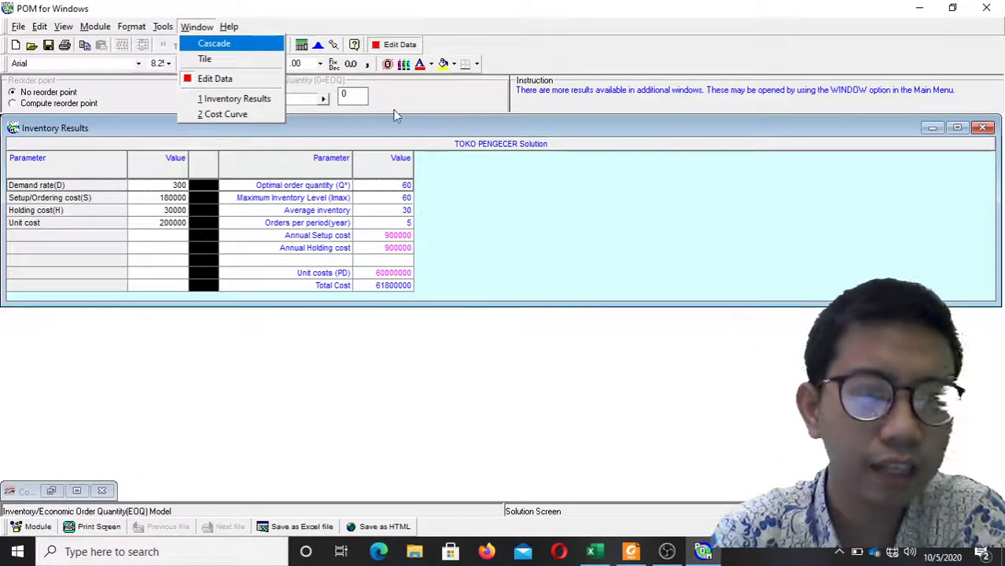
Try entering the holding cost (H) as the decimal 0.15 and solve the EOQ model.
{"action": "left_click", "coordinate": [407, 54]}
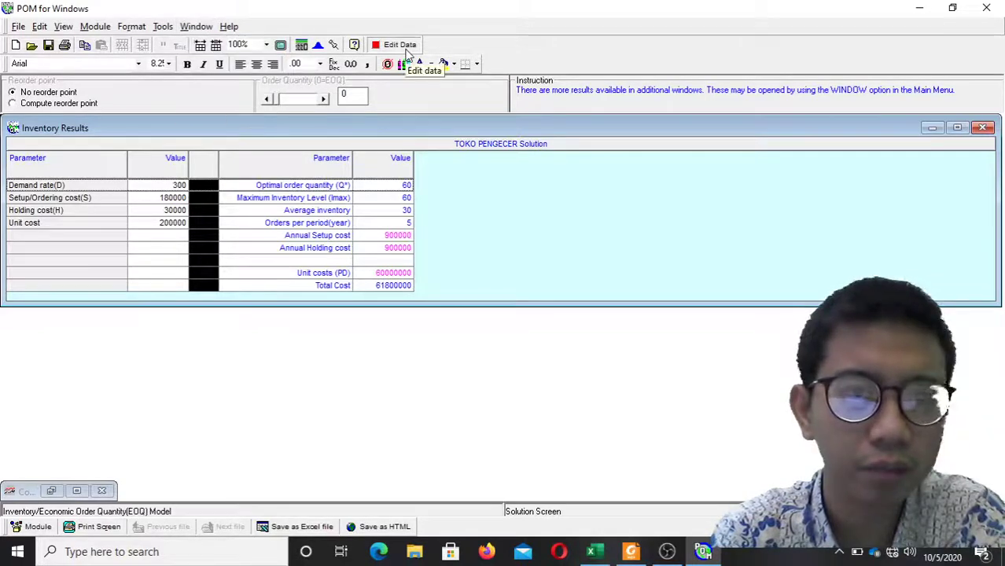
{"action": "left_click", "coordinate": [404, 49]}
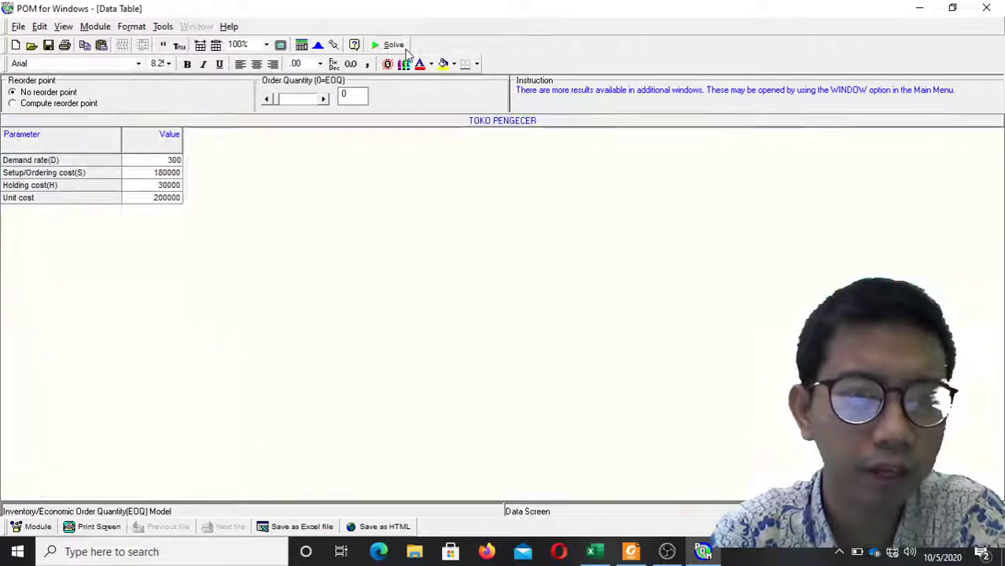
{"action": "left_click", "coordinate": [164, 185]}
{"action": "type", "text": "0"}
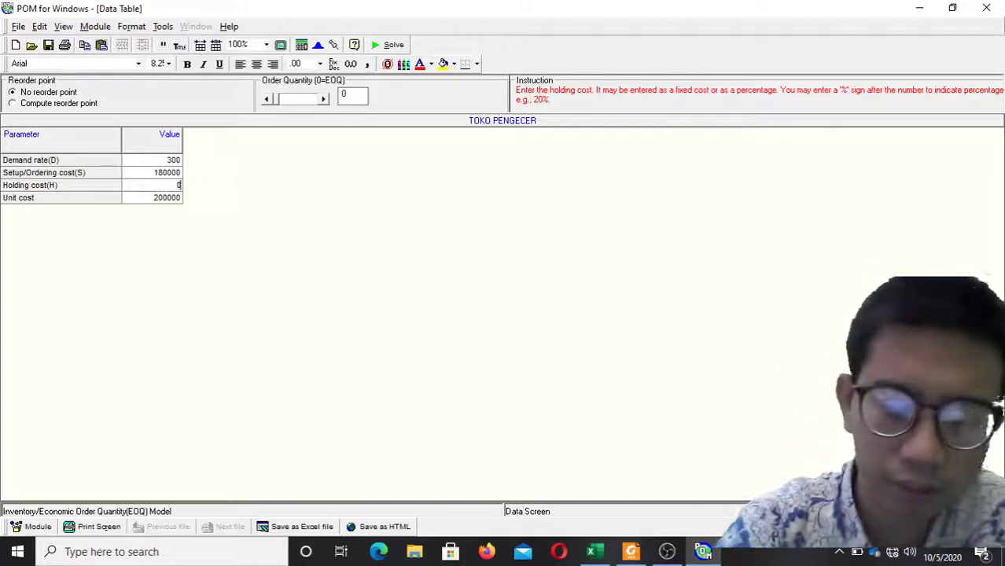
{"action": "type", "text": ".15"}
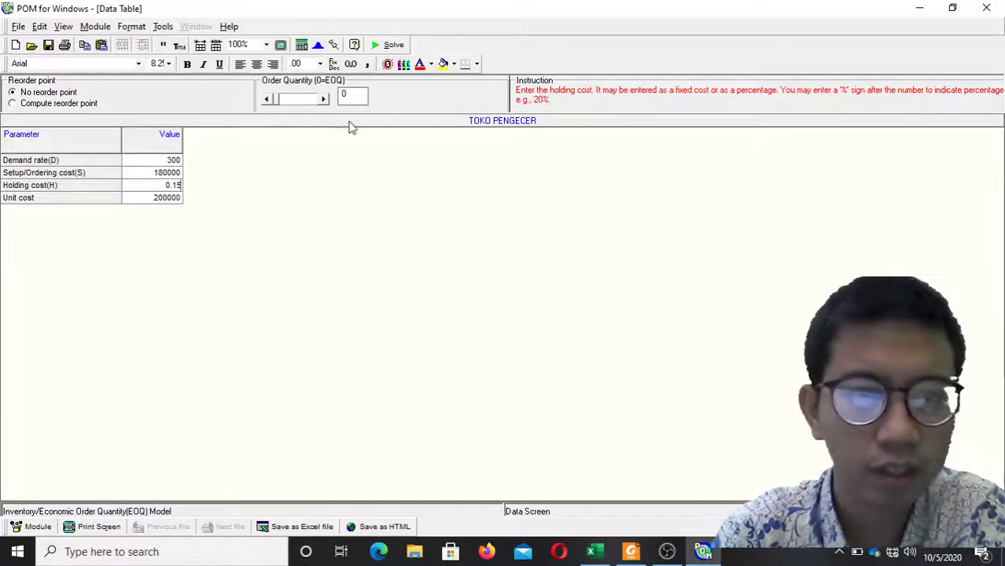
{"action": "left_click", "coordinate": [393, 44]}
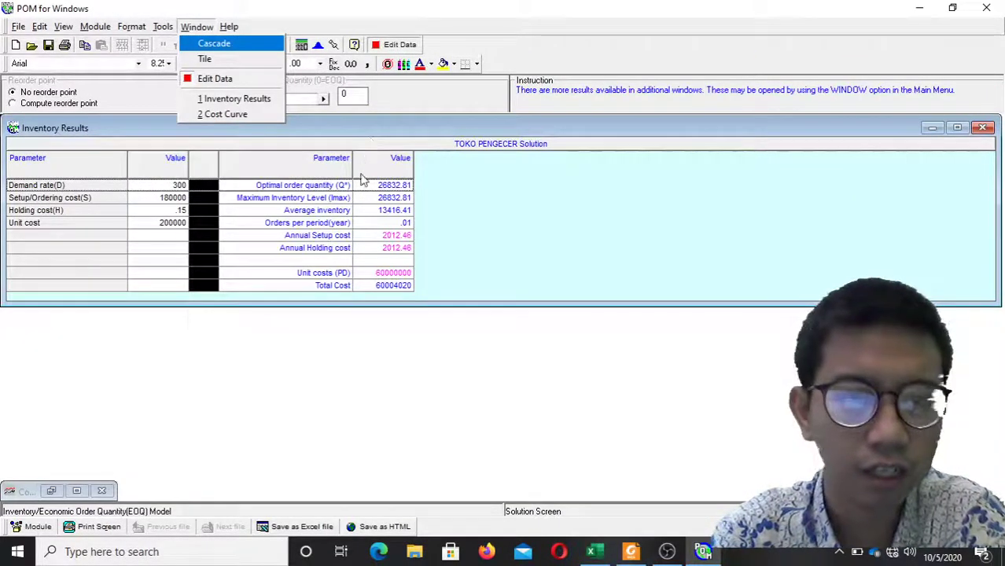
Set the holding cost (H) to 15% and solve the EOQ model.
{"action": "left_click", "coordinate": [393, 47]}
{"action": "left_click", "coordinate": [395, 46]}
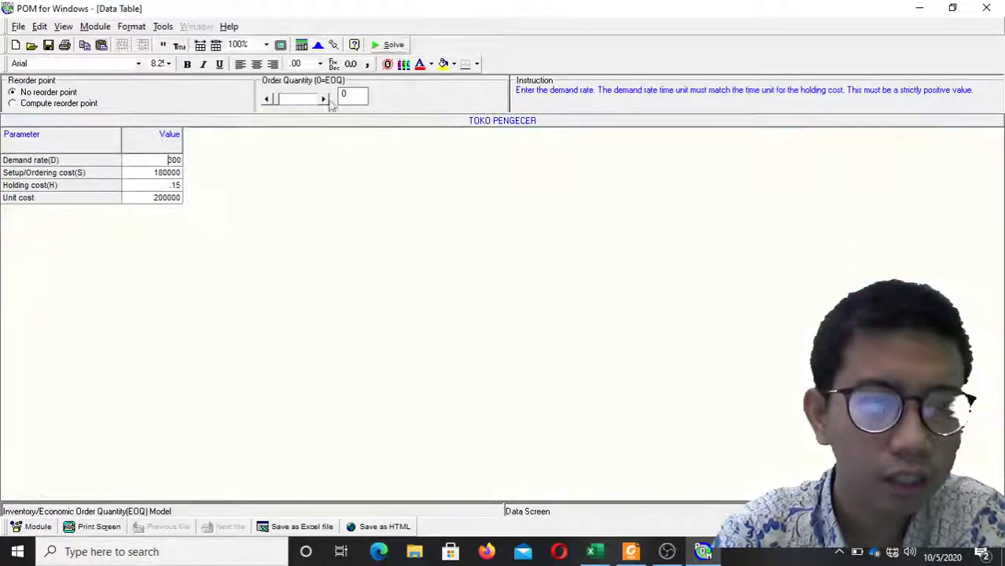
{"action": "left_click", "coordinate": [172, 185]}
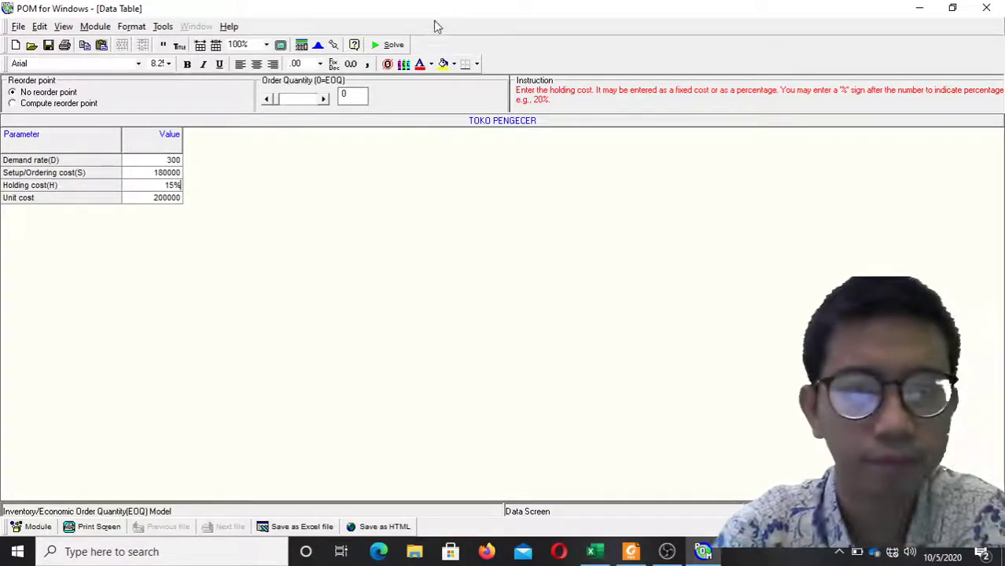
{"action": "left_click", "coordinate": [394, 45]}
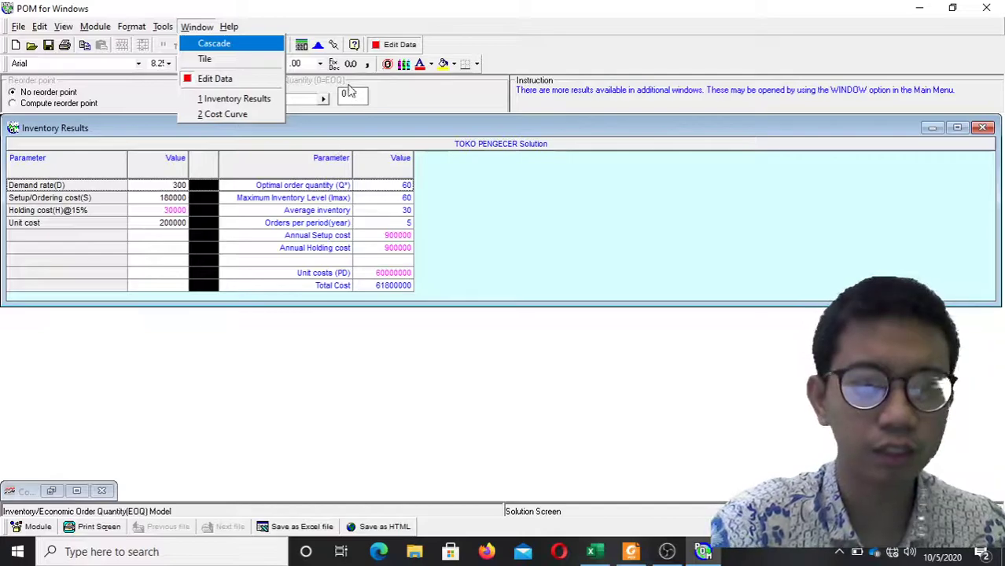
Try to enter the holding cost (H) with a comma as the decimal separator.
{"action": "left_click", "coordinate": [384, 52]}
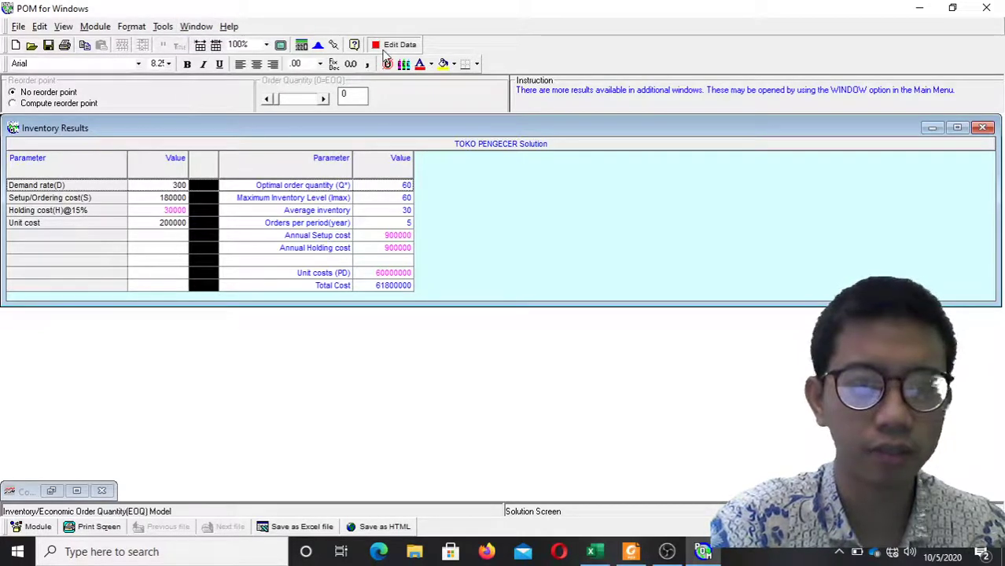
{"action": "left_click", "coordinate": [385, 50]}
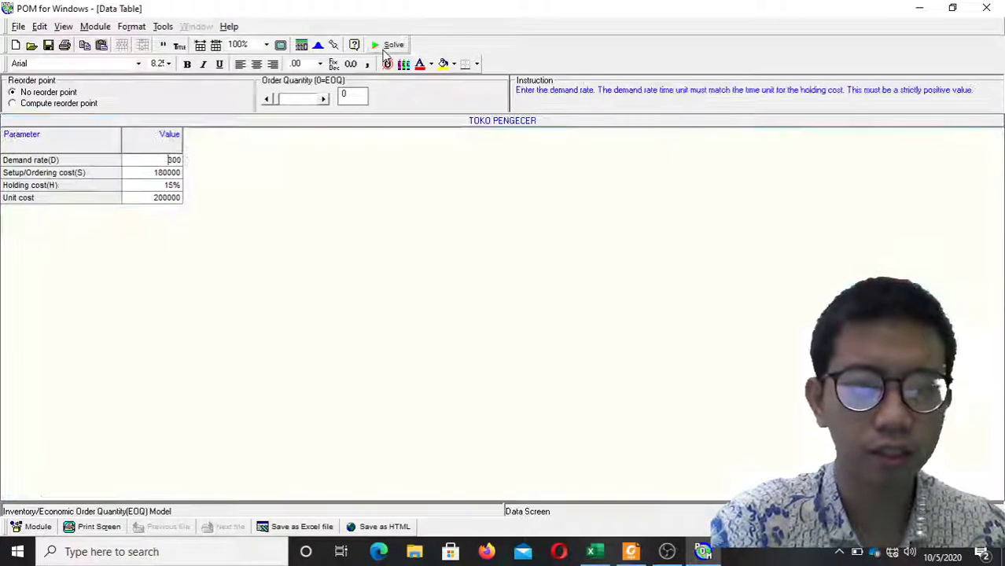
{"action": "left_click", "coordinate": [164, 185]}
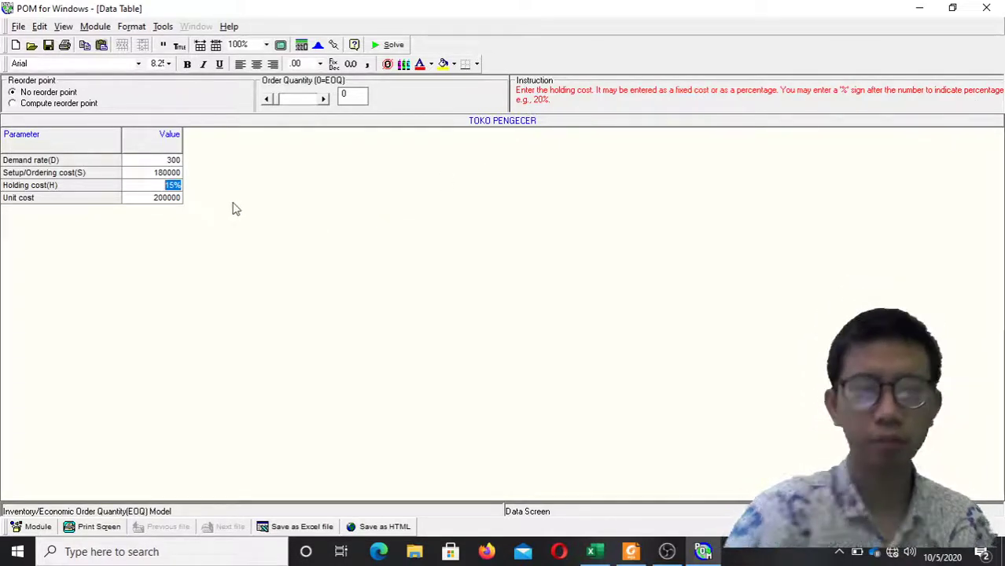
{"action": "type", "text": "0,"}
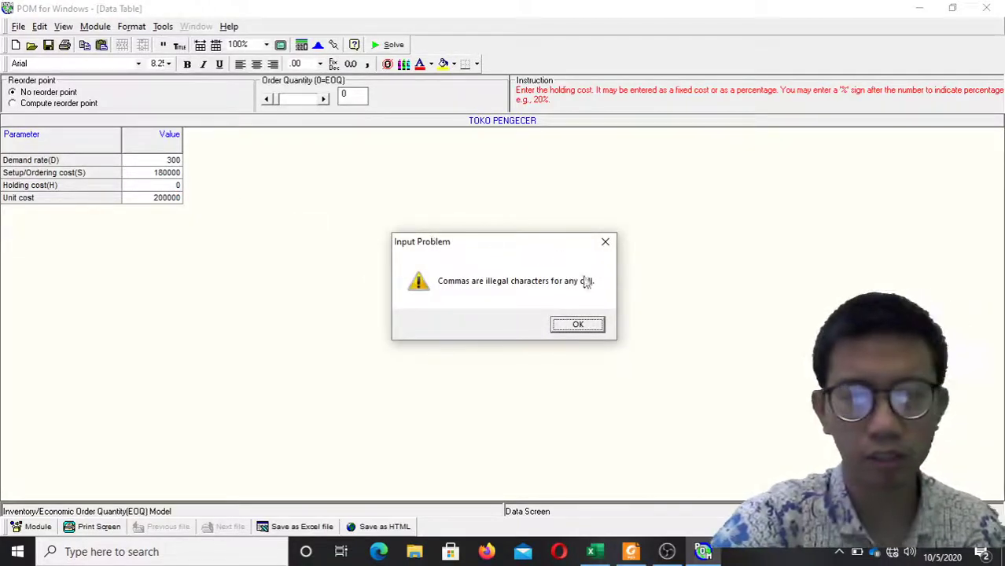
{"action": "left_click", "coordinate": [578, 324]}
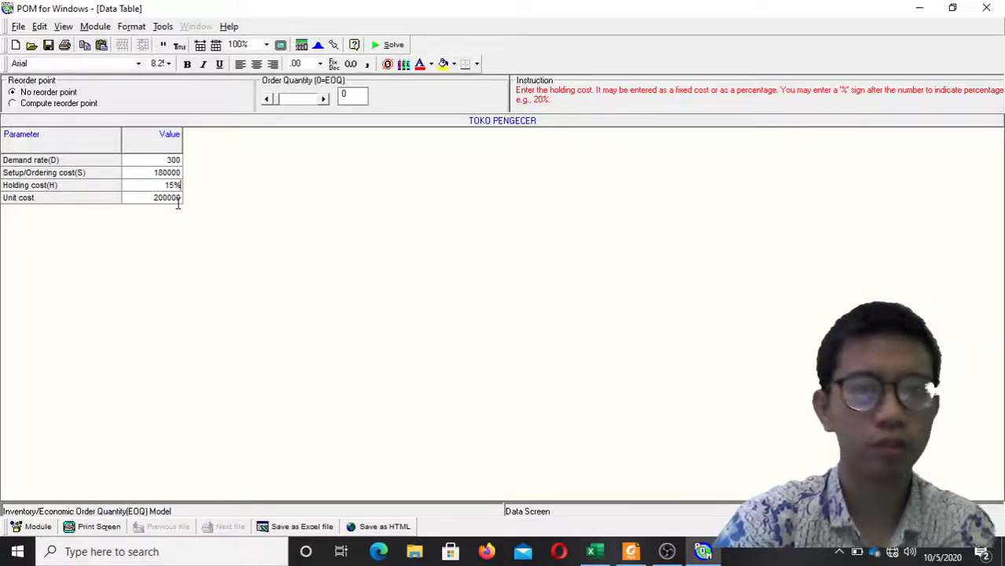
Solve the EOQ model with the holding cost (H) at 15% and examine the optimal order quantity (Q*).
{"action": "left_click", "coordinate": [392, 47]}
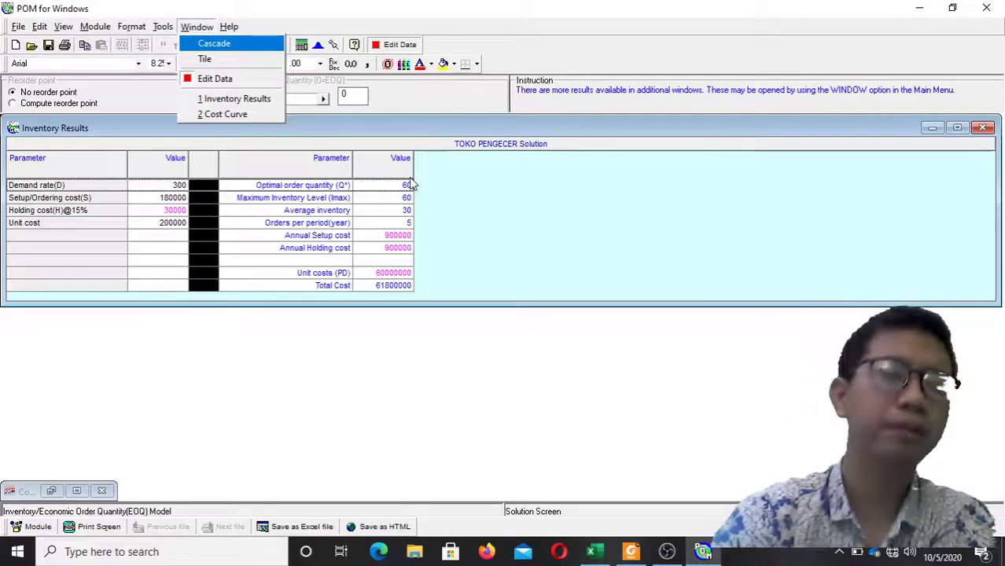
{"action": "key", "text": "Escape"}
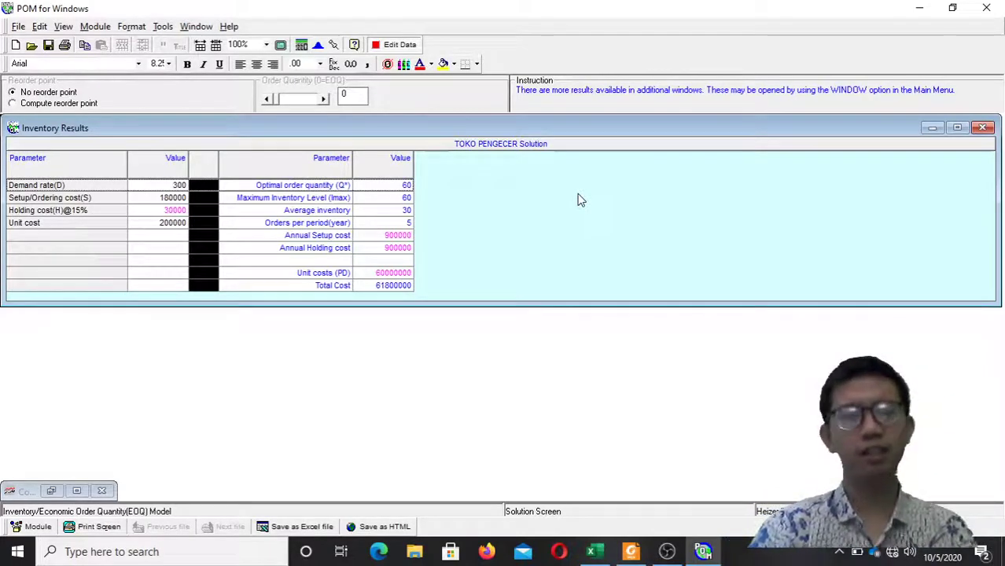
{"action": "left_click", "coordinate": [409, 184]}
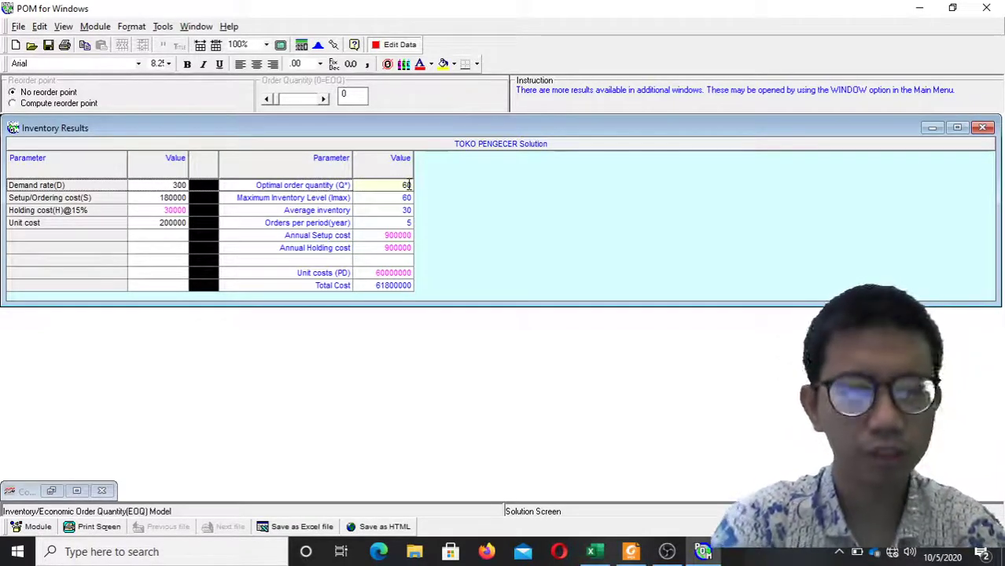